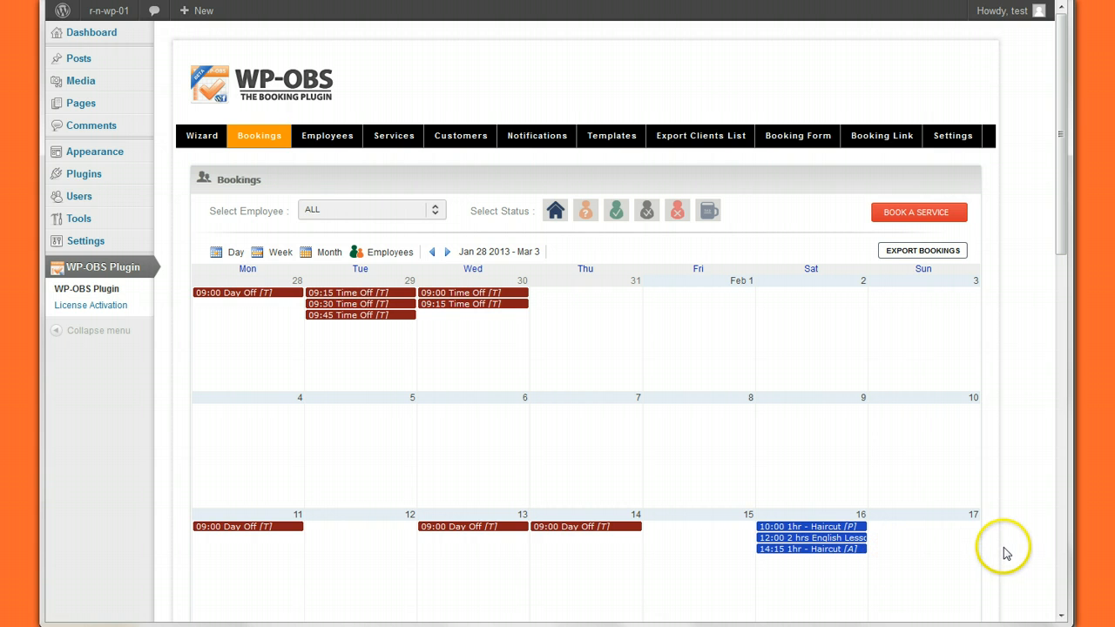
- Show the Feb 16 2013 bookings by employee and view the details of the 2 hrs English Lesson
scroll(1004, 553, "down", 1)
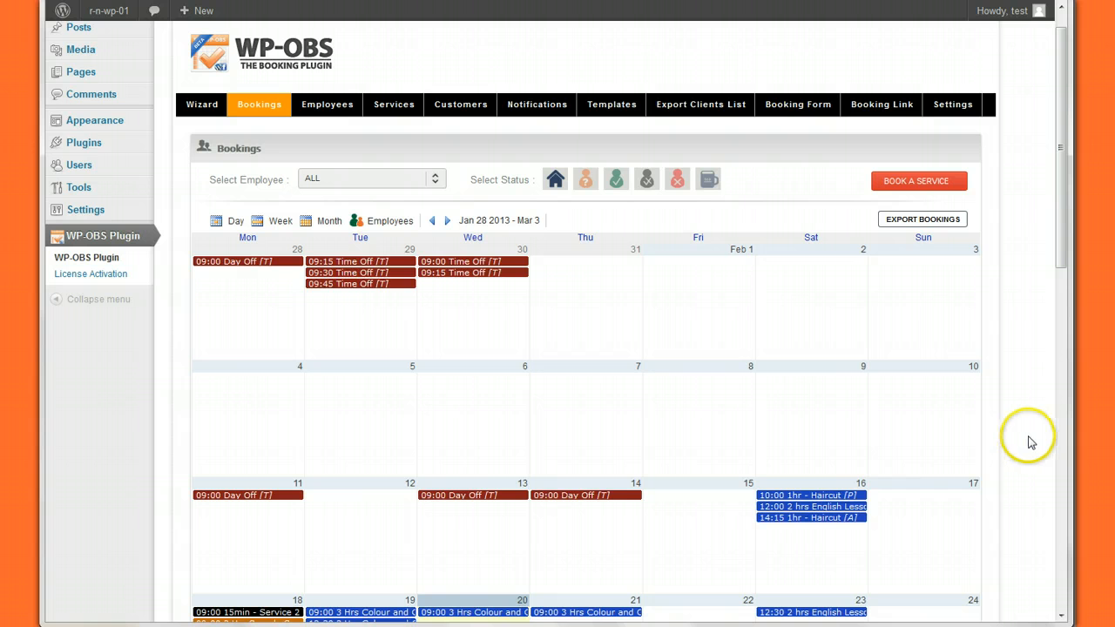
scroll(1031, 443, "up", 1)
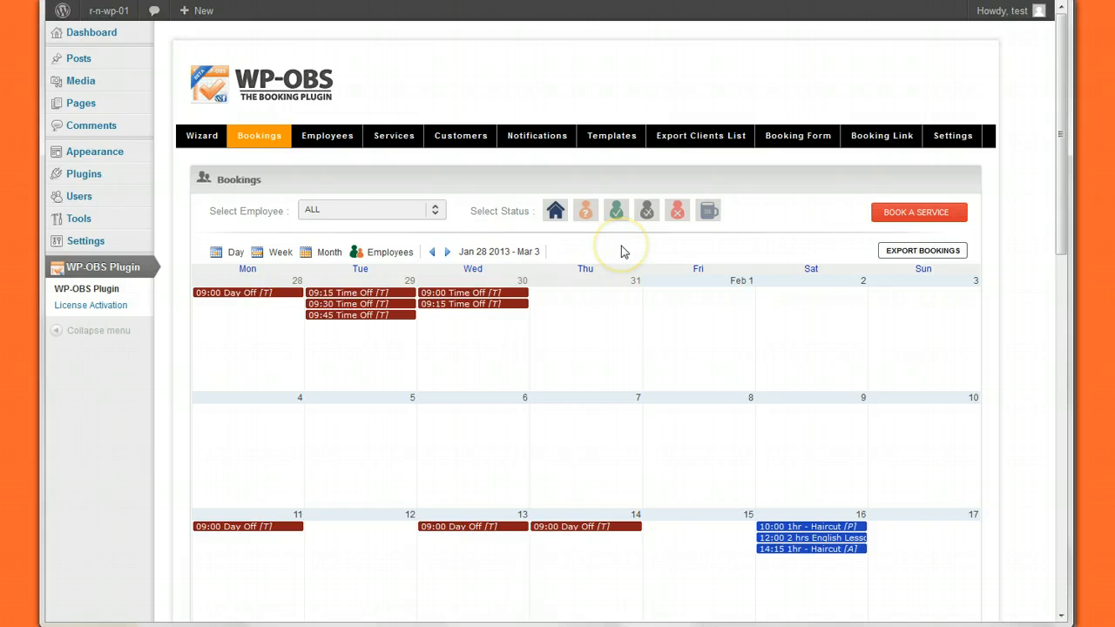
left_click(386, 259)
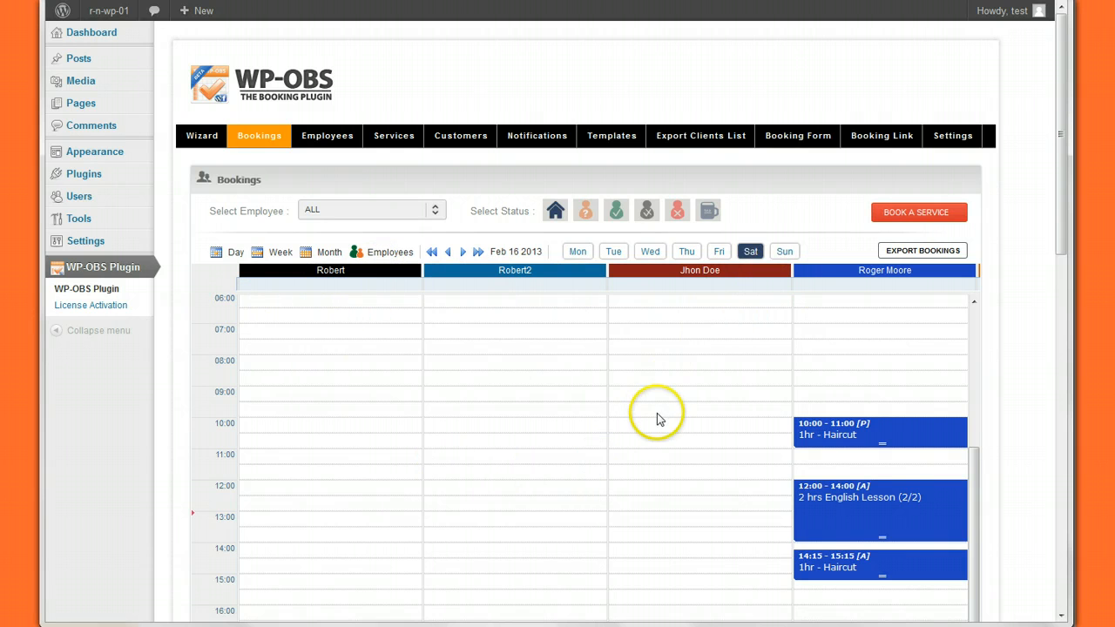
scroll(659, 416, "down", 1)
mouse_move(945, 485)
scroll(758, 507, "down", 1)
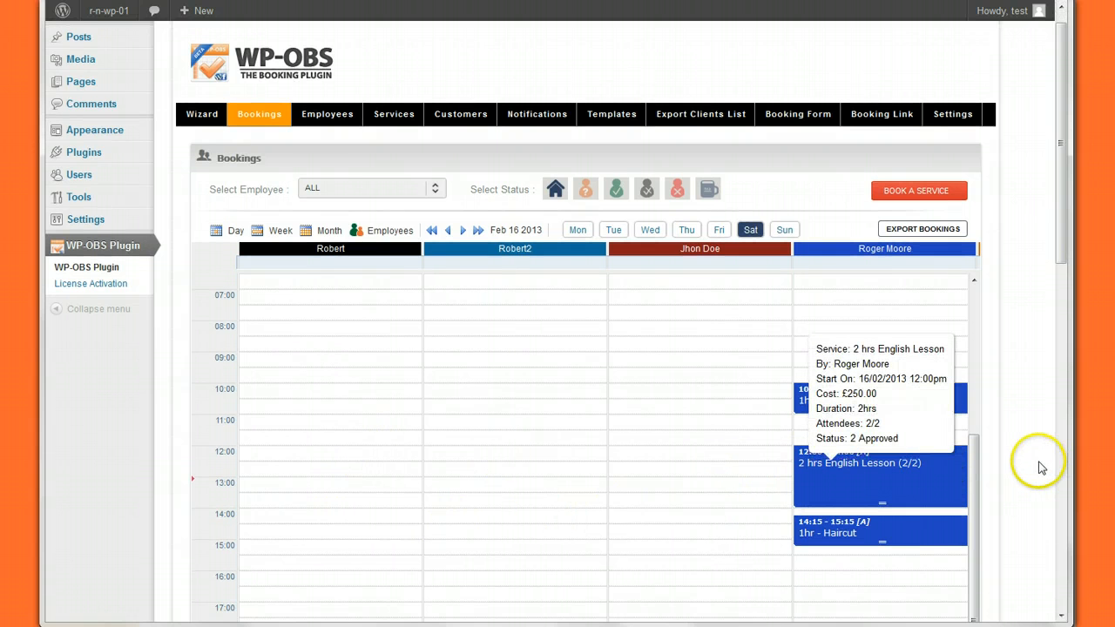
scroll(1045, 466, "down", 5)
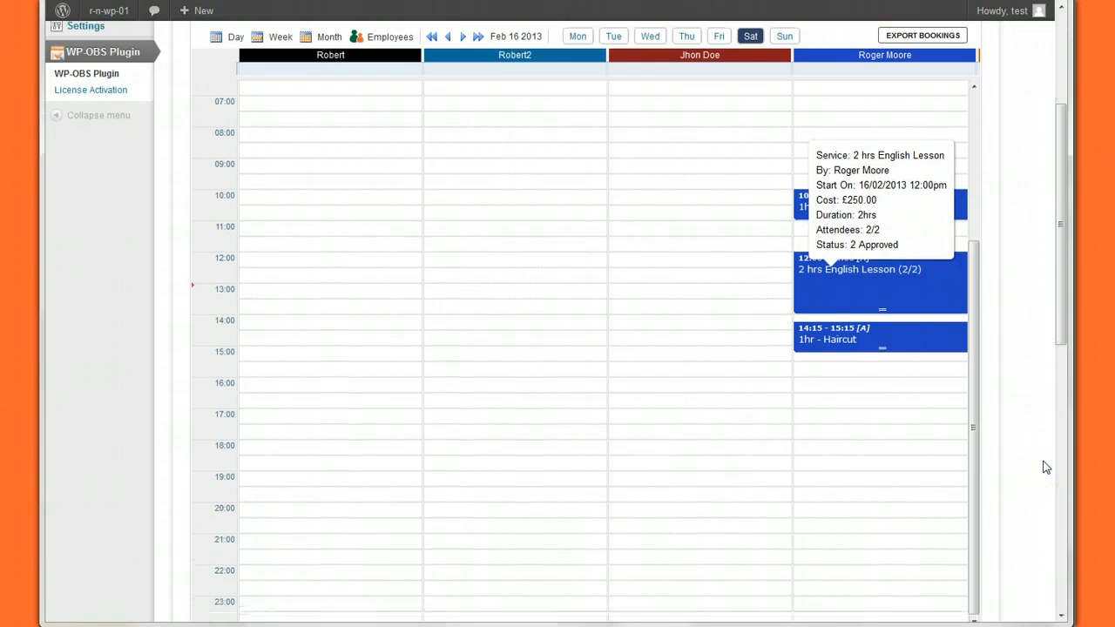
- Try to reassign the 12:00 2 hrs English Lesson to the employee in the red column, cancelling at the confirmation
scroll(1045, 466, "up", 2)
scroll(1046, 467, "up", 3)
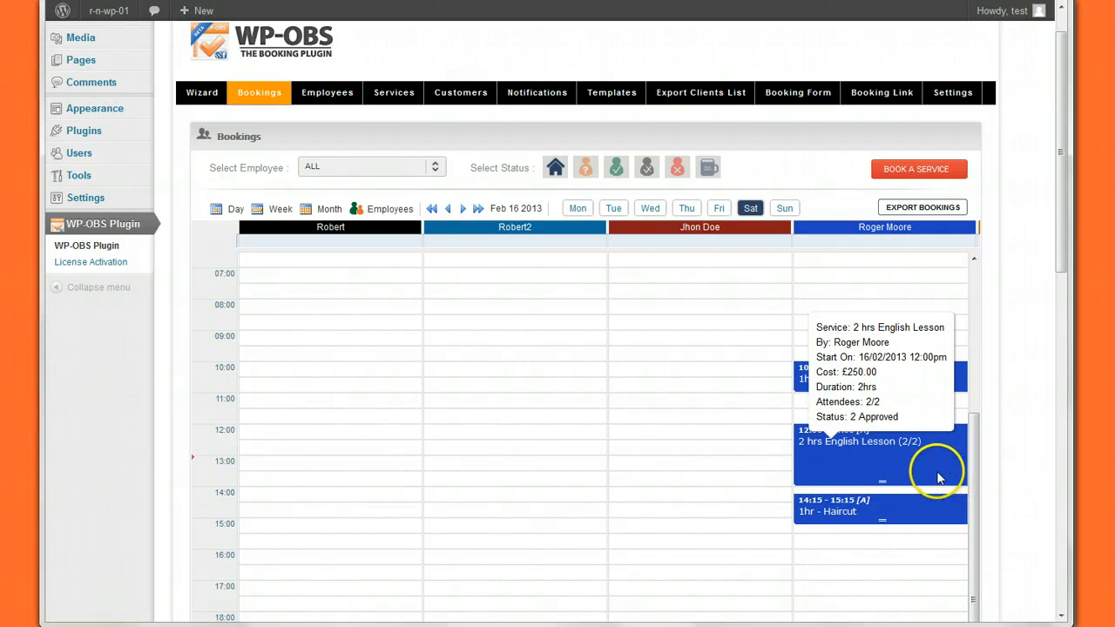
left_click_drag(936, 476, 710, 466)
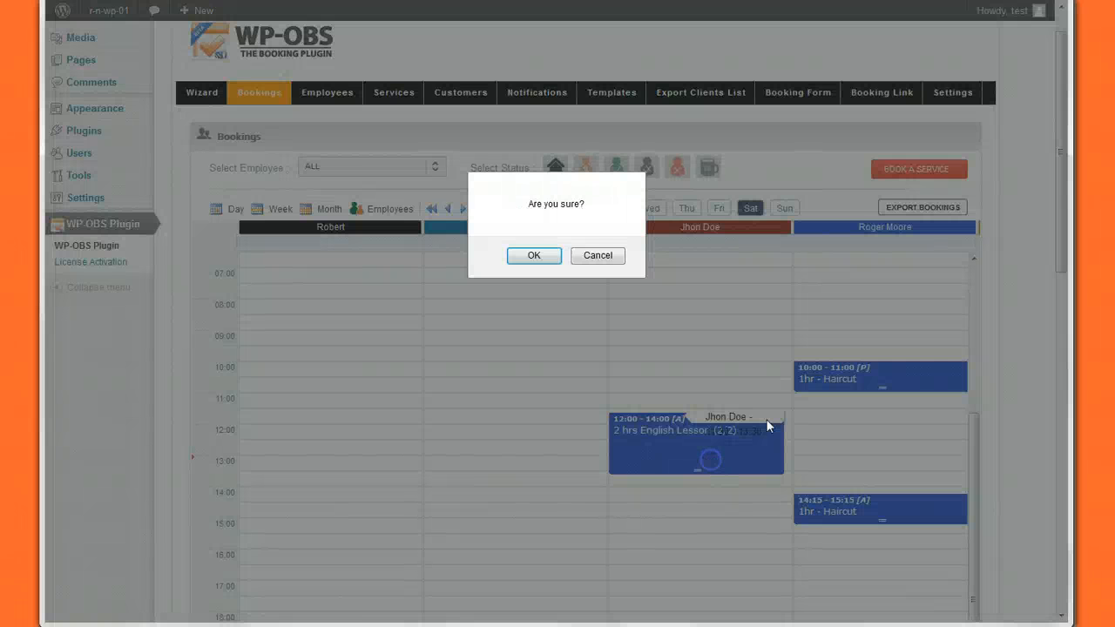
left_click(610, 257)
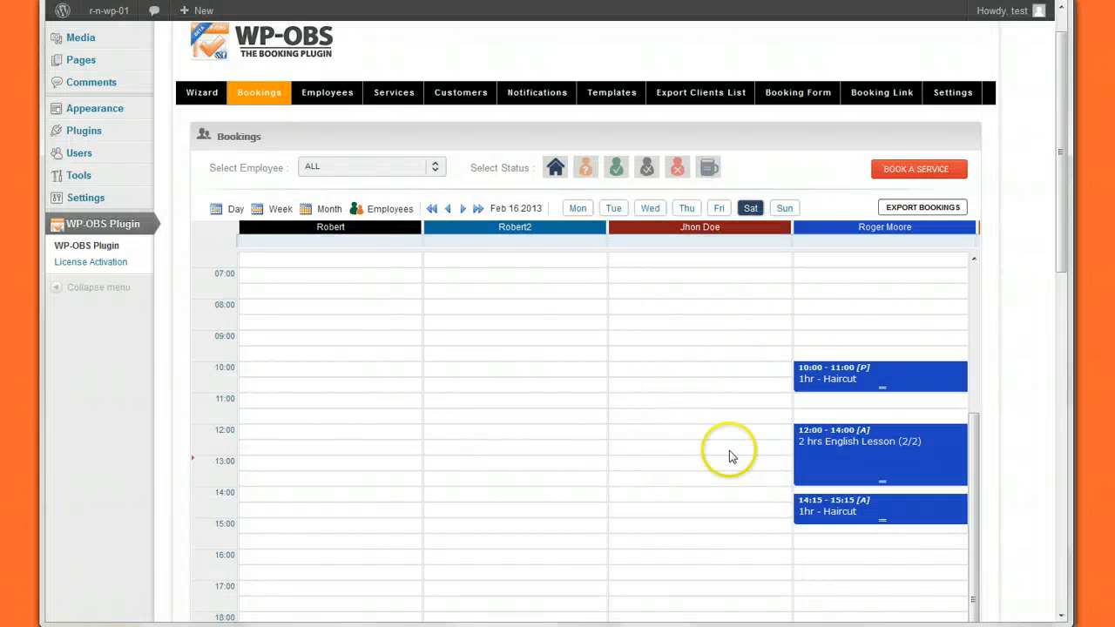
- Open Feb 16 from the monthly calendar and try to move the 10:00 Haircut booking to 10:30 - 11:30, cancelling at the confirmation
left_click(331, 211)
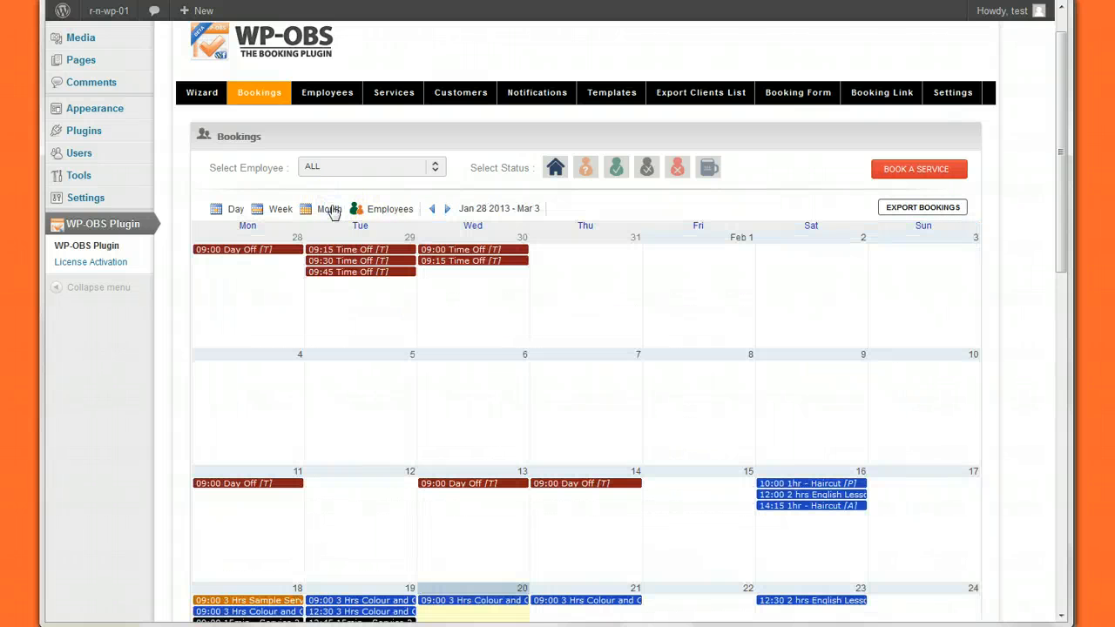
left_click(812, 546)
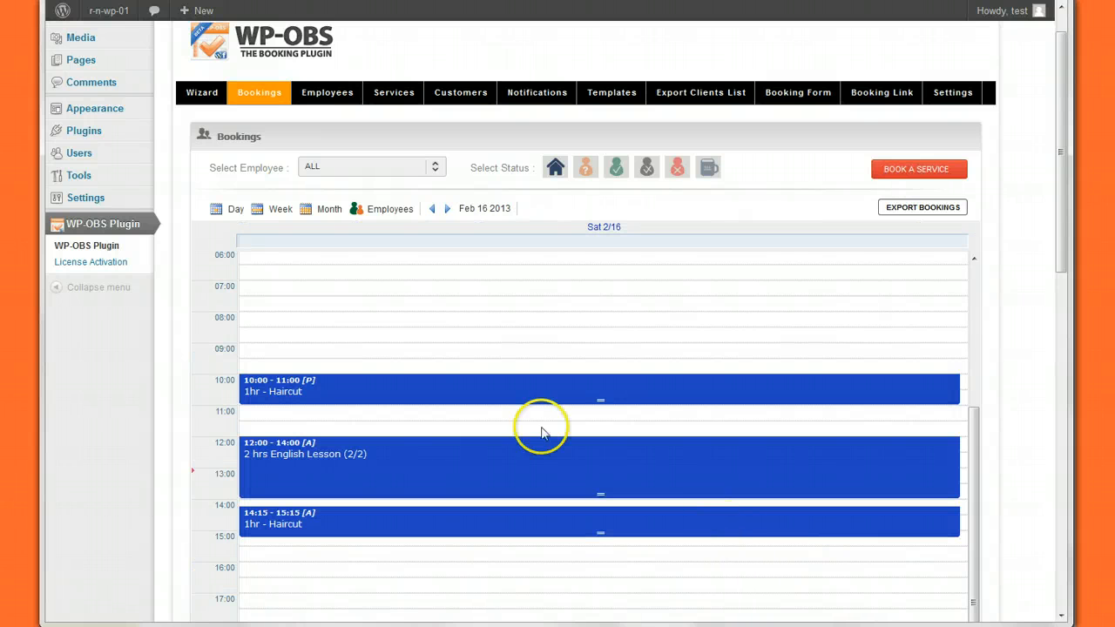
mouse_move(538, 391)
left_mouse_down()
mouse_move(534, 411)
mouse_move(547, 374)
mouse_move(539, 411)
left_mouse_up()
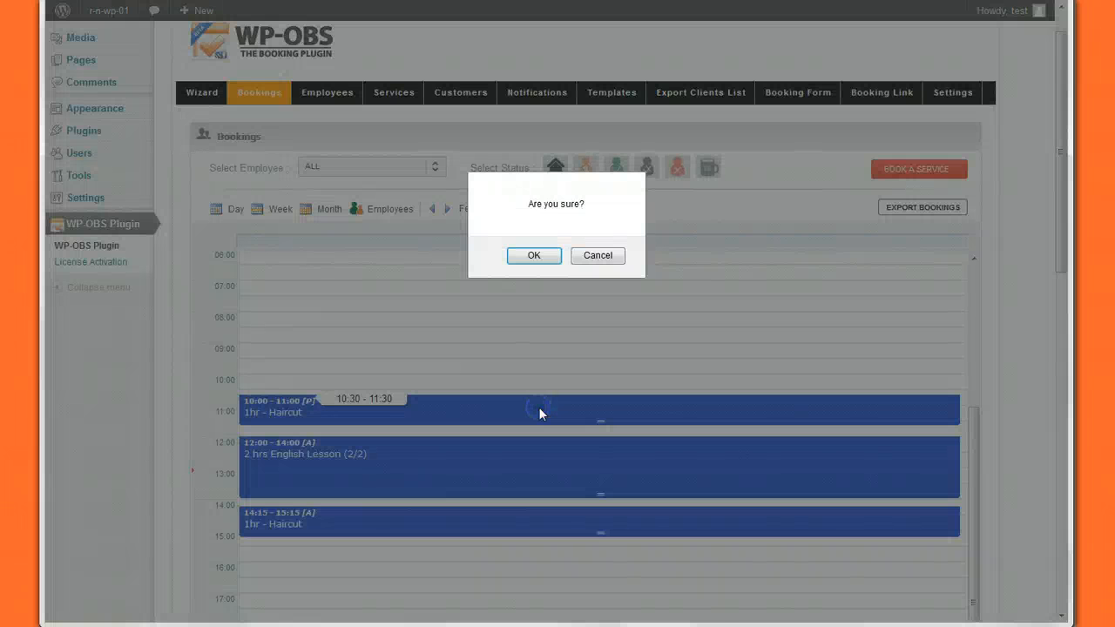
left_click(598, 255)
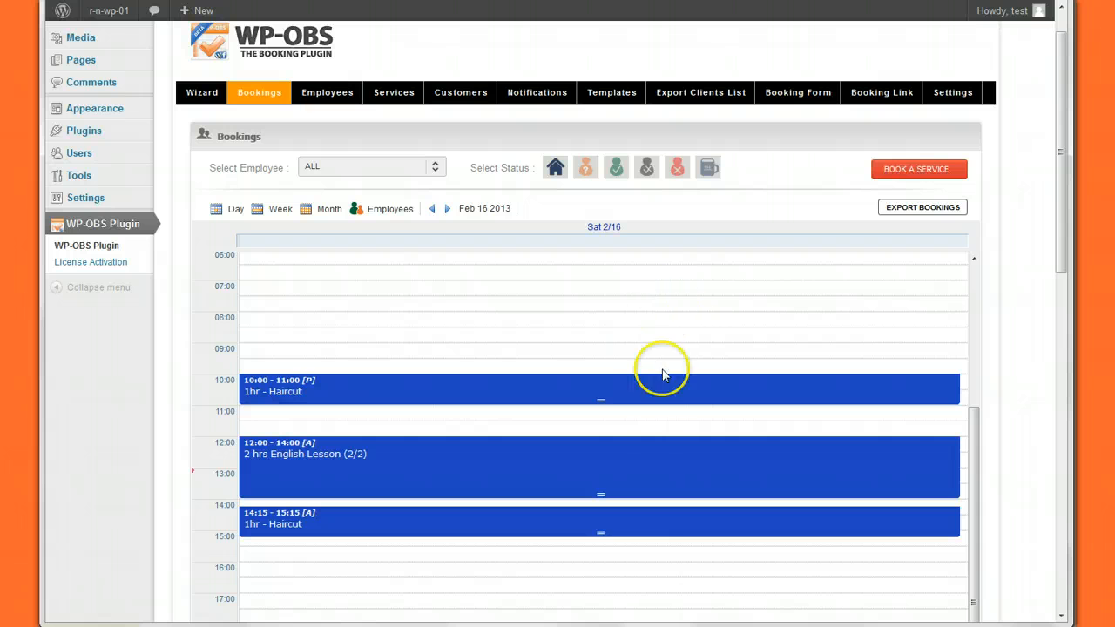
- Compare the bookings in the monthly calendar with the Feb 16 employee schedule, including the Haircut booking details
left_click(328, 212)
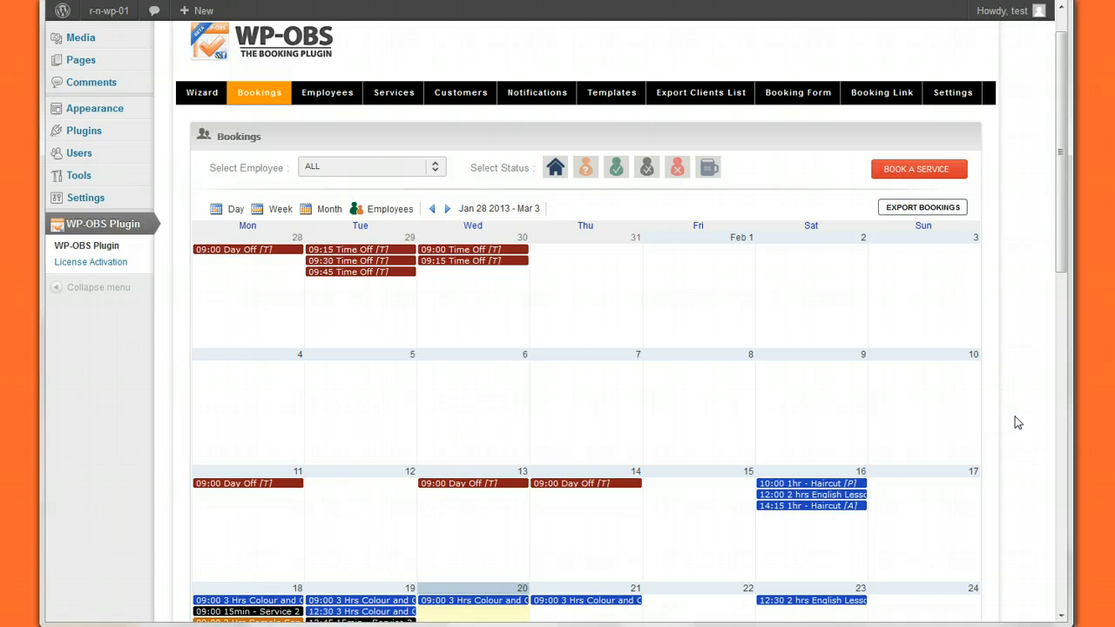
left_click(383, 212)
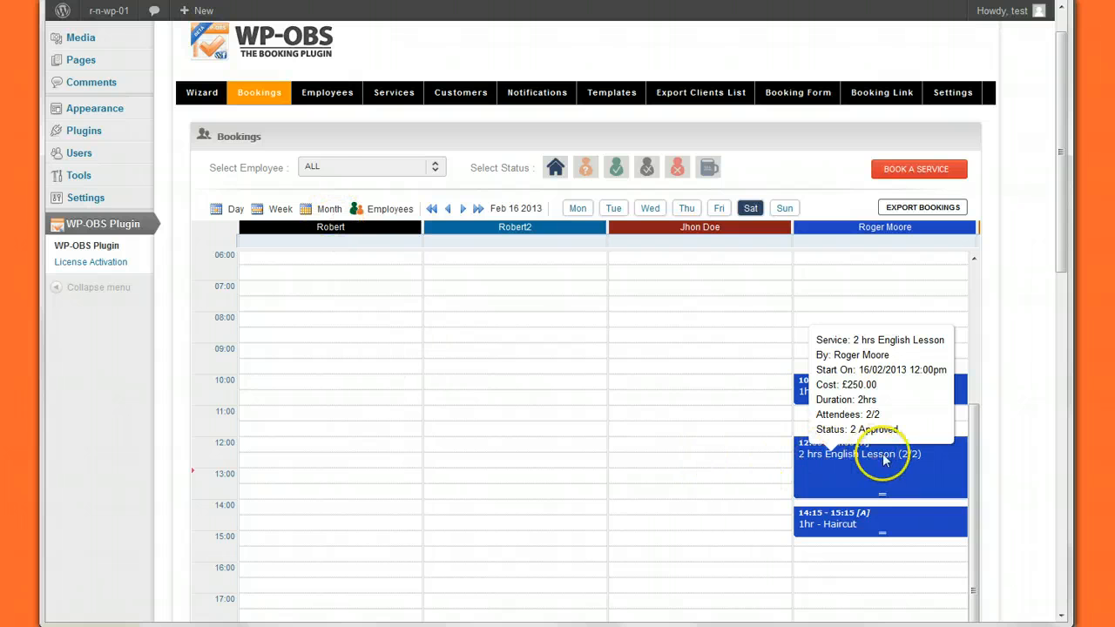
mouse_move(882, 534)
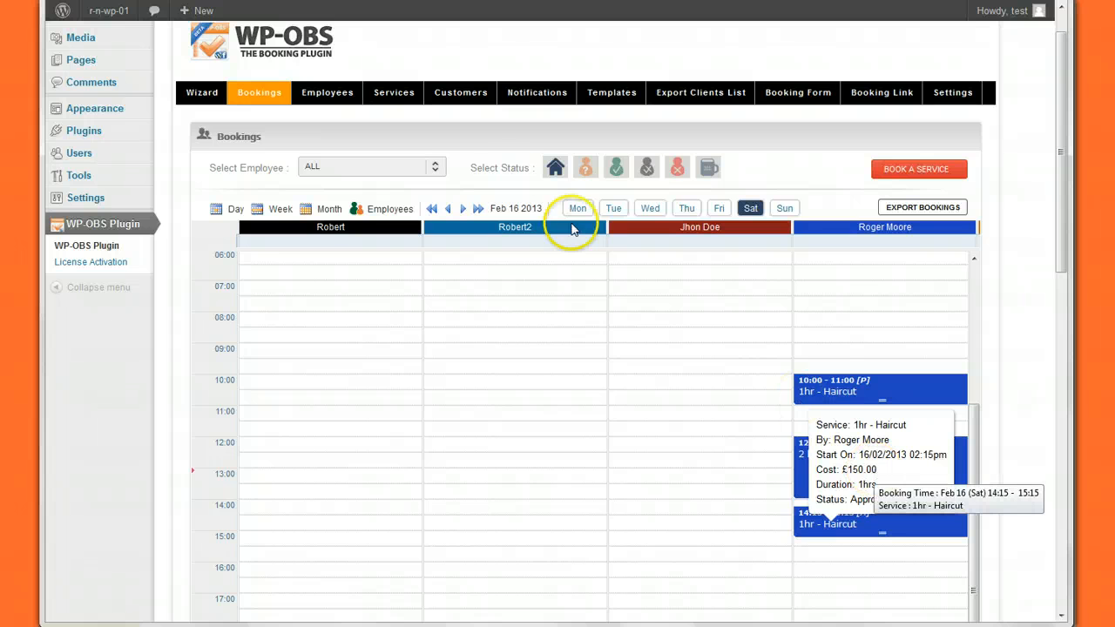
left_click(325, 211)
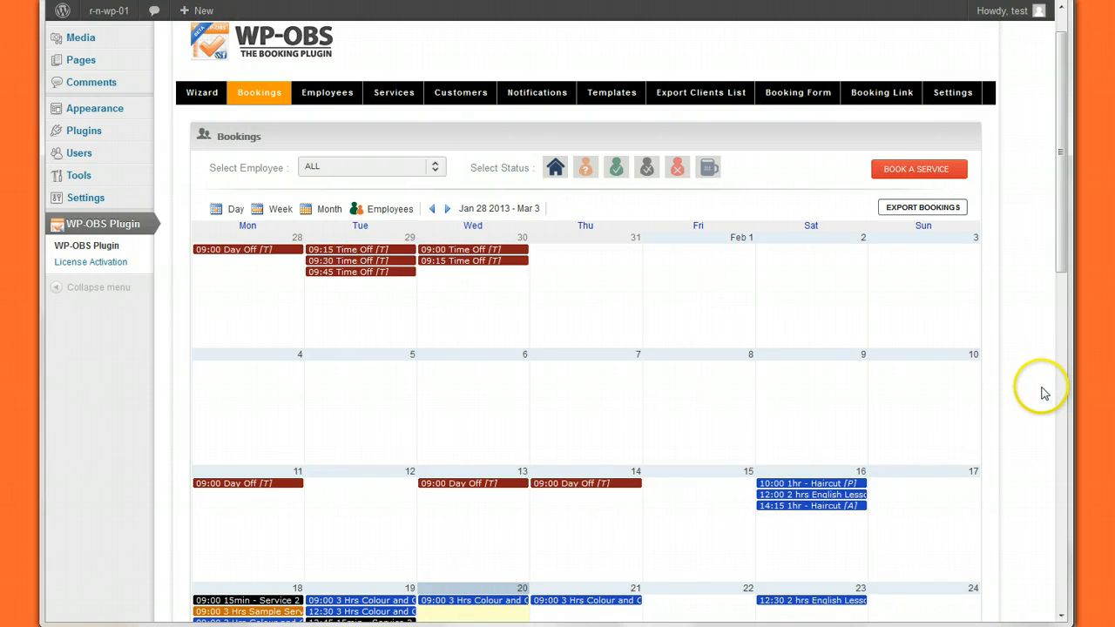
left_click(399, 211)
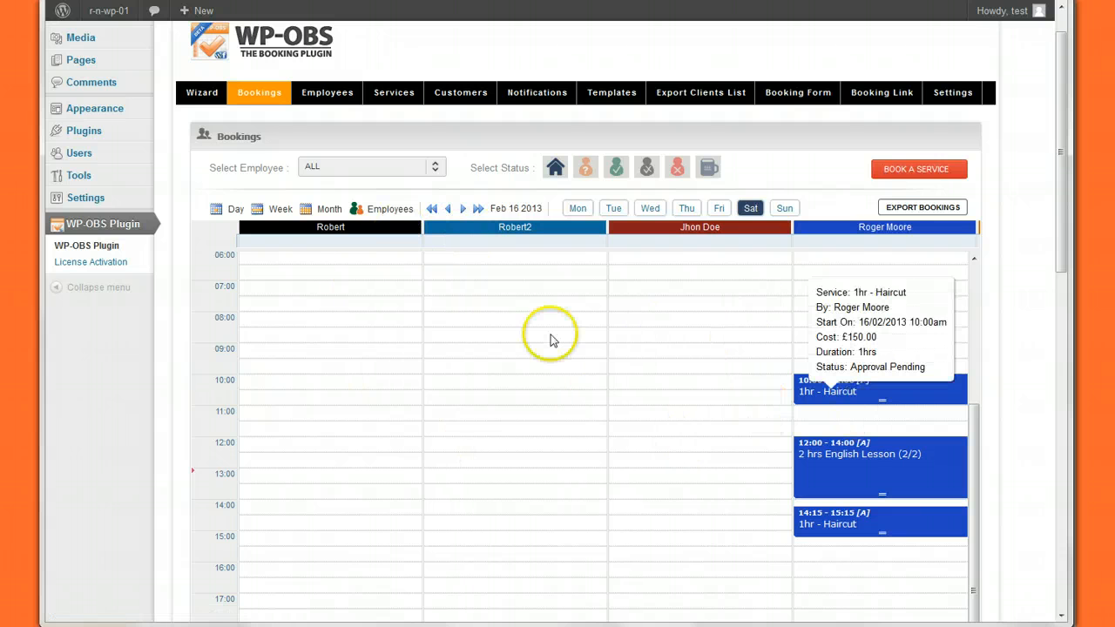
- Set the calendar default view to Employee, save the plugin settings, and check the bookings calendar
left_click(952, 99)
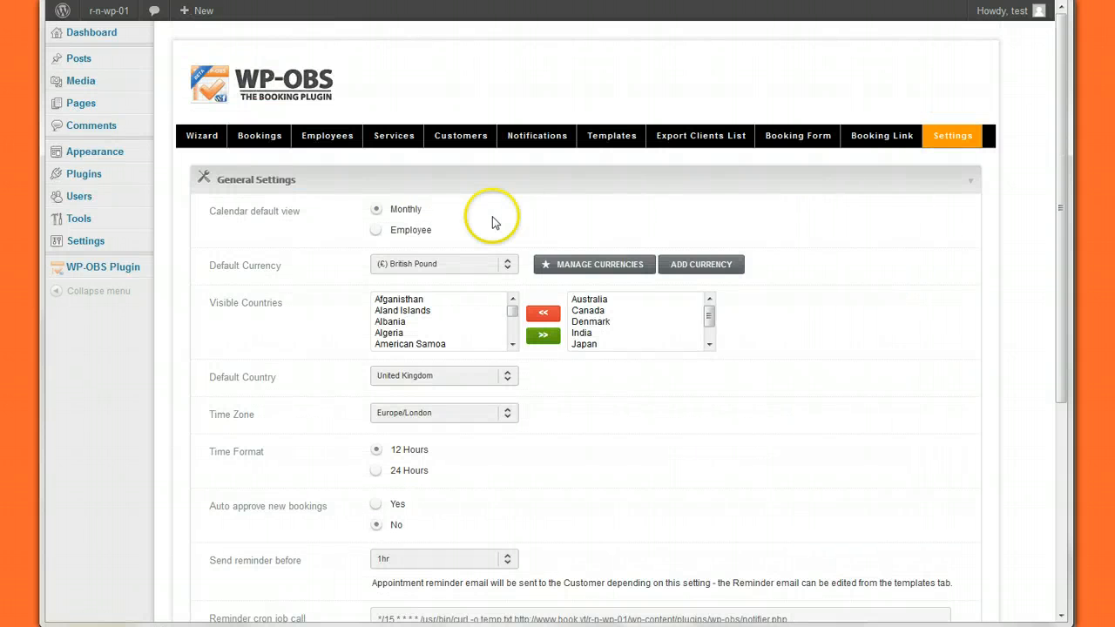
left_click(375, 231)
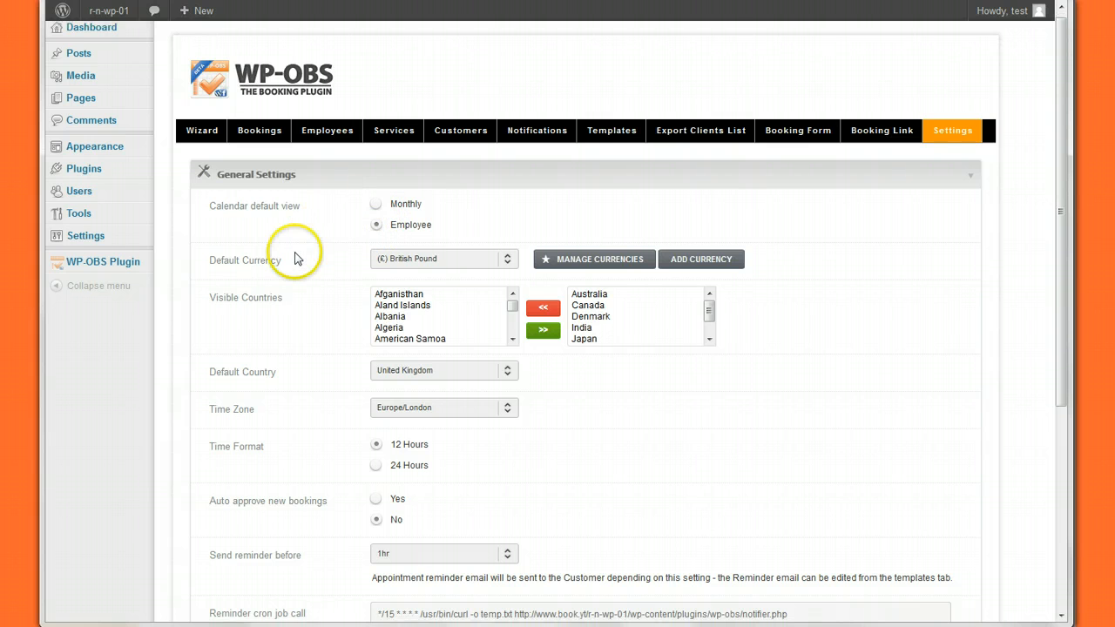
scroll(288, 331, "down", 3)
left_click(232, 549)
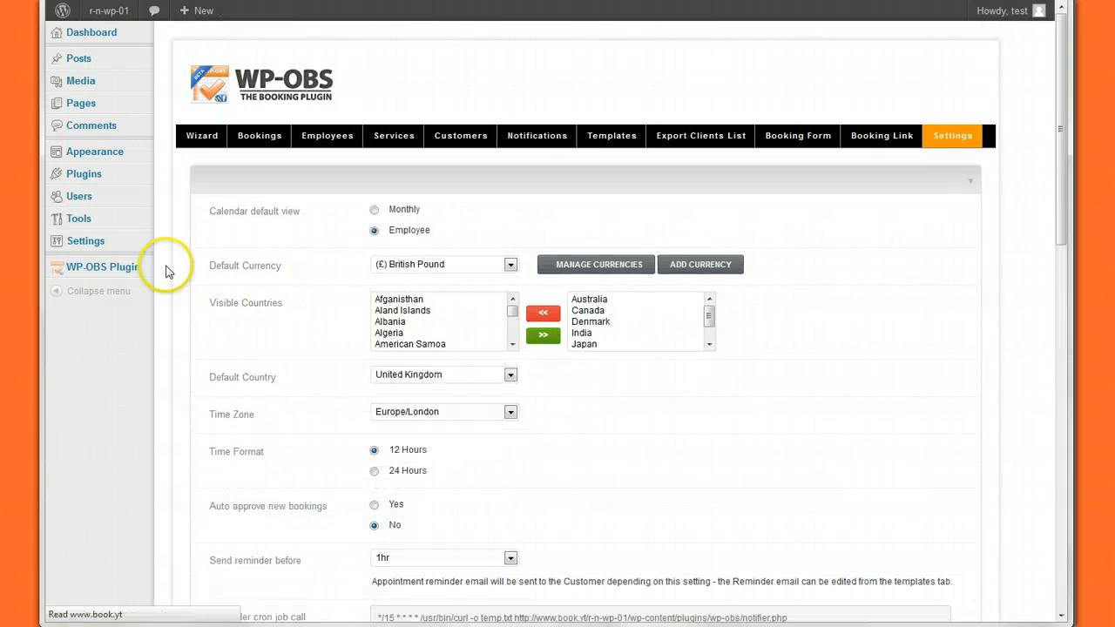
left_click(110, 272)
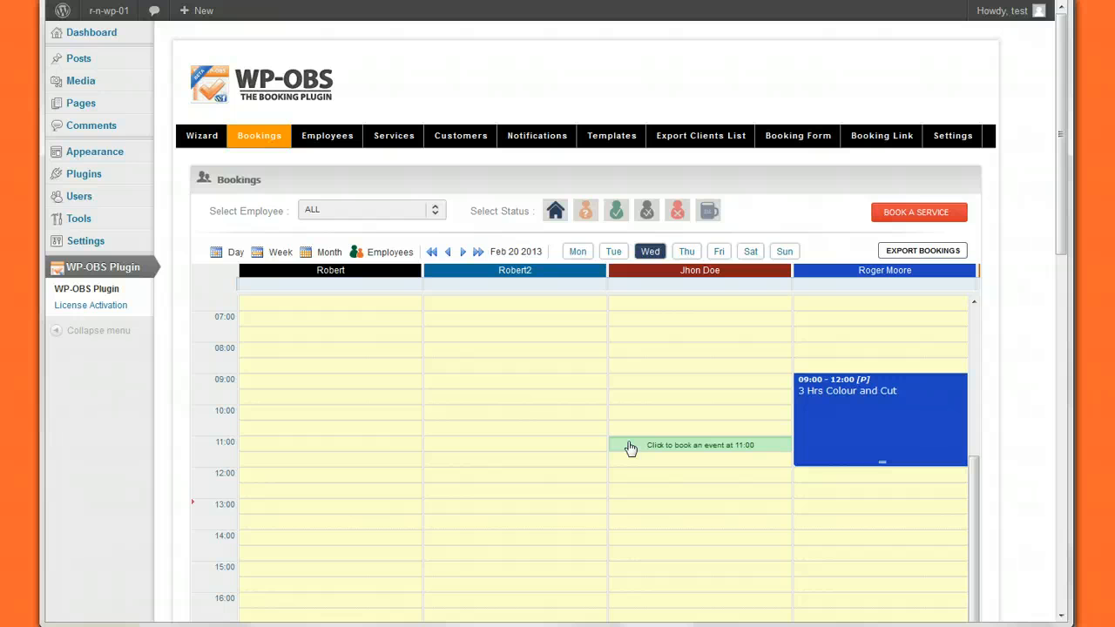
left_click(585, 444)
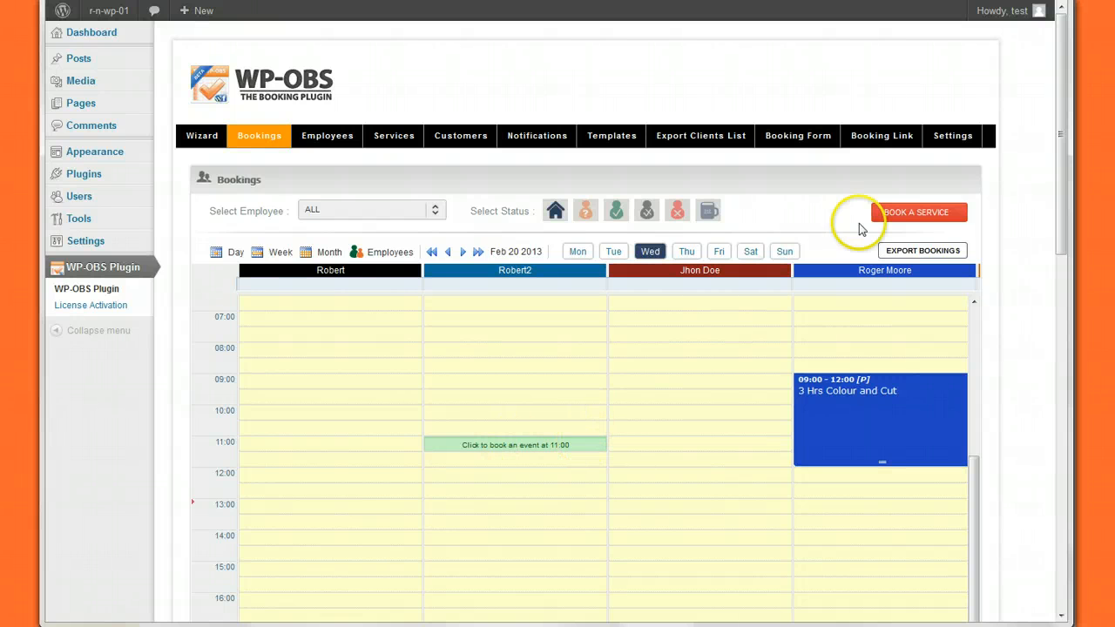
- Set the calendar default view to Monthly in the plugin settings and save
left_click(962, 143)
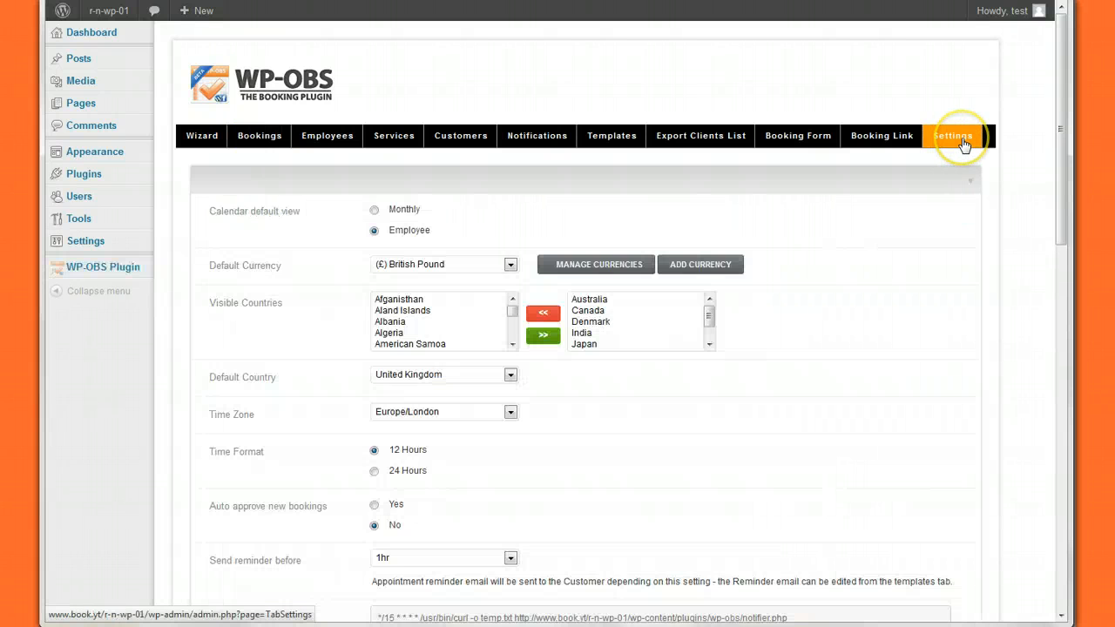
left_click(375, 210)
scroll(278, 369, "down", 4)
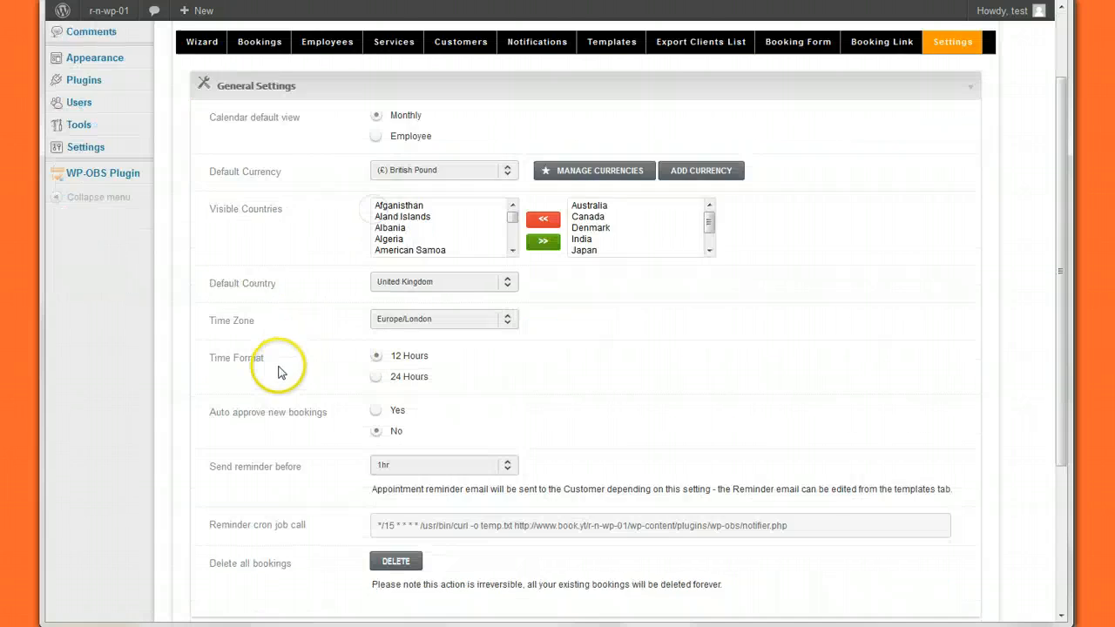
left_click(236, 523)
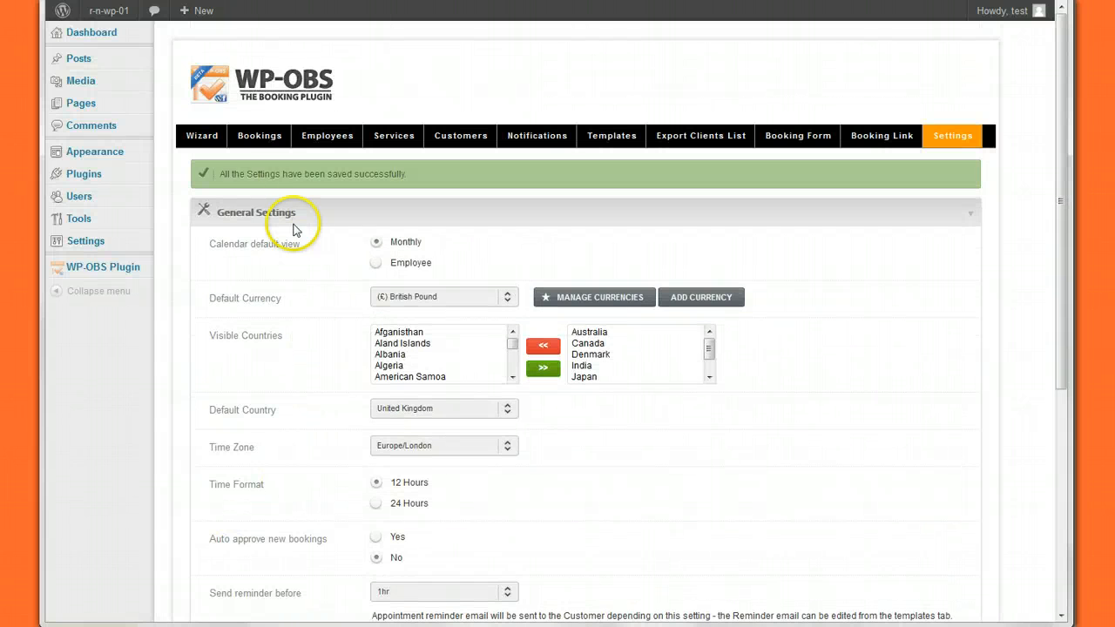
- Reschedule the Saturday Feb 16 10:00 Haircut booking to 10:30 - 11:30 in the bookings calendar and notify the customer
left_click(260, 142)
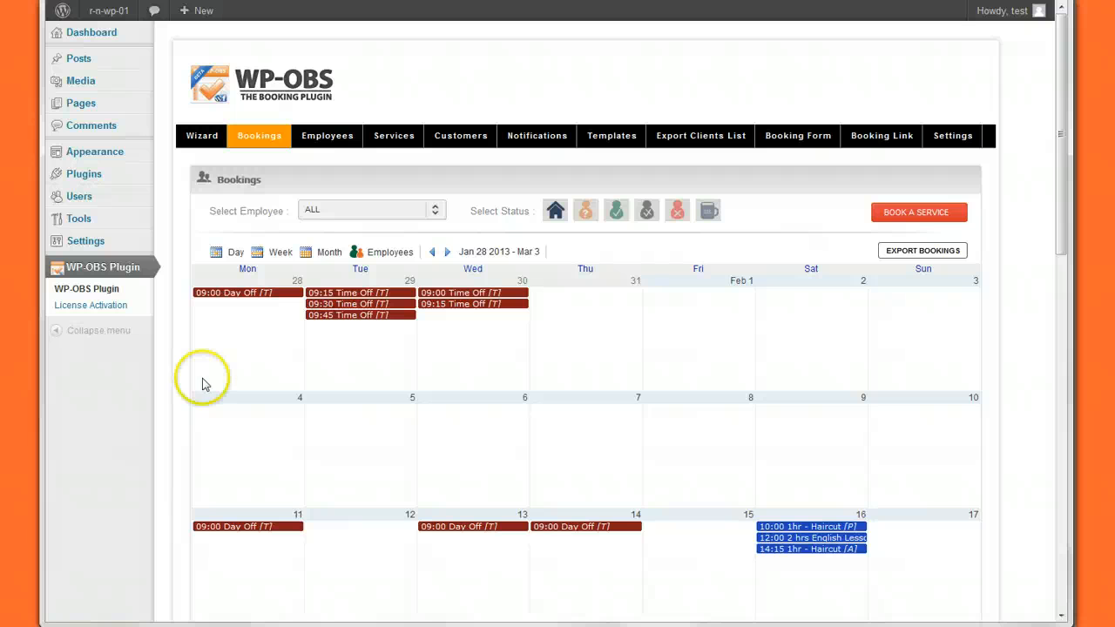
left_click(790, 580)
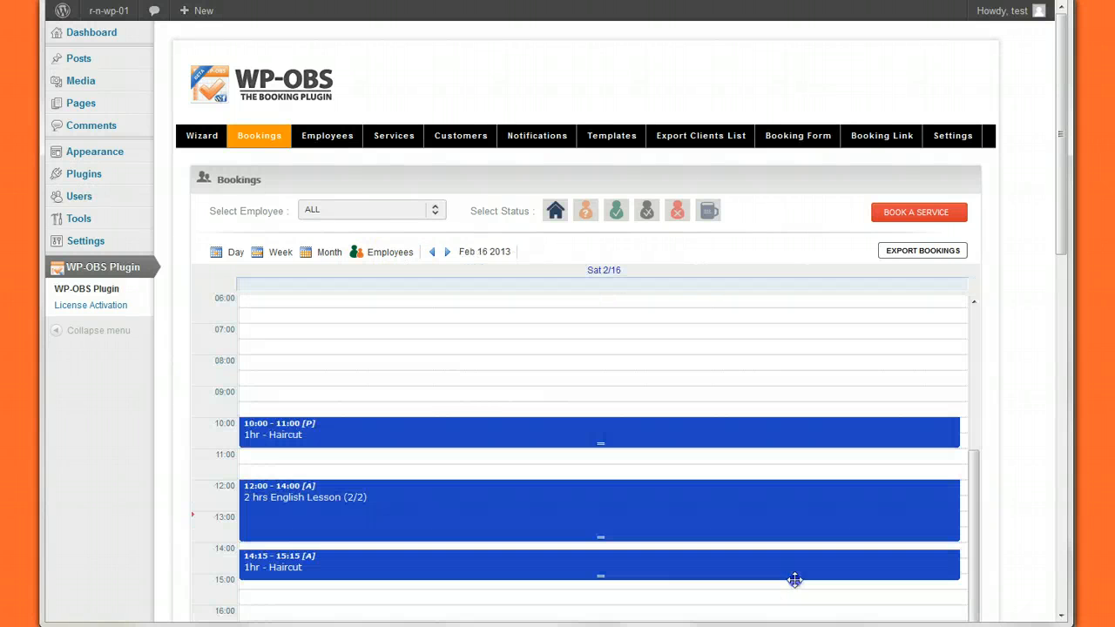
left_click_drag(479, 436, 475, 455)
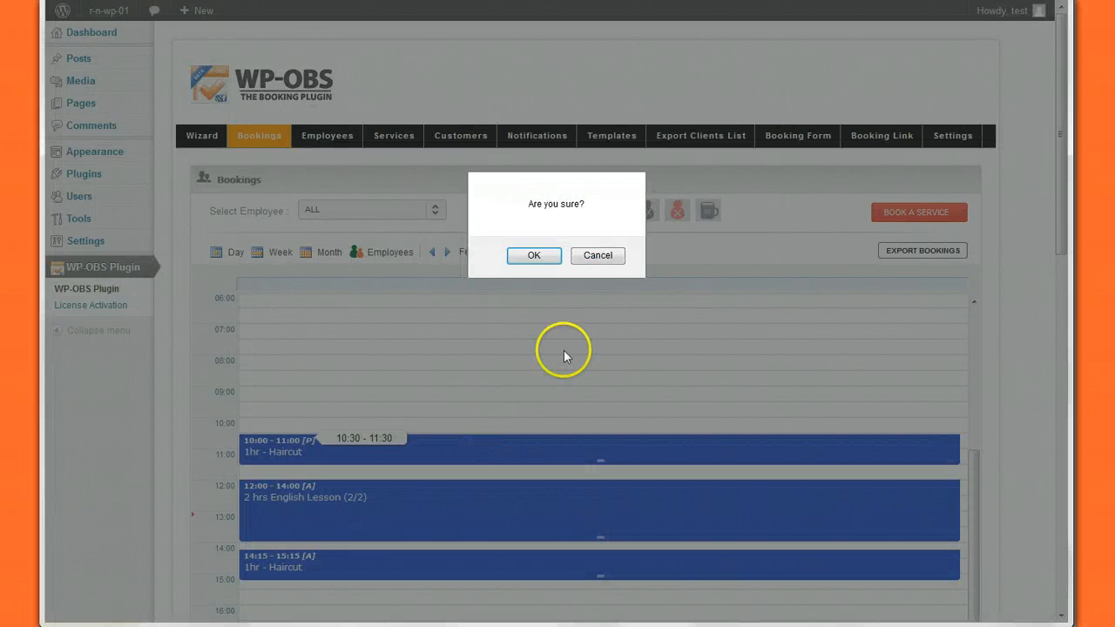
left_click(540, 256)
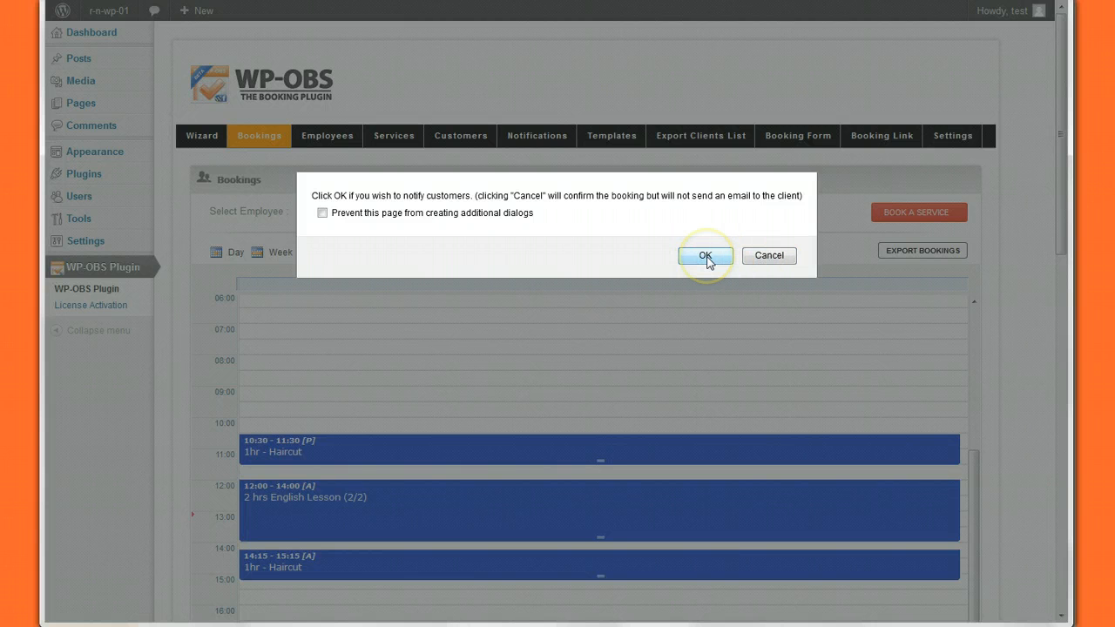
left_click(706, 257)
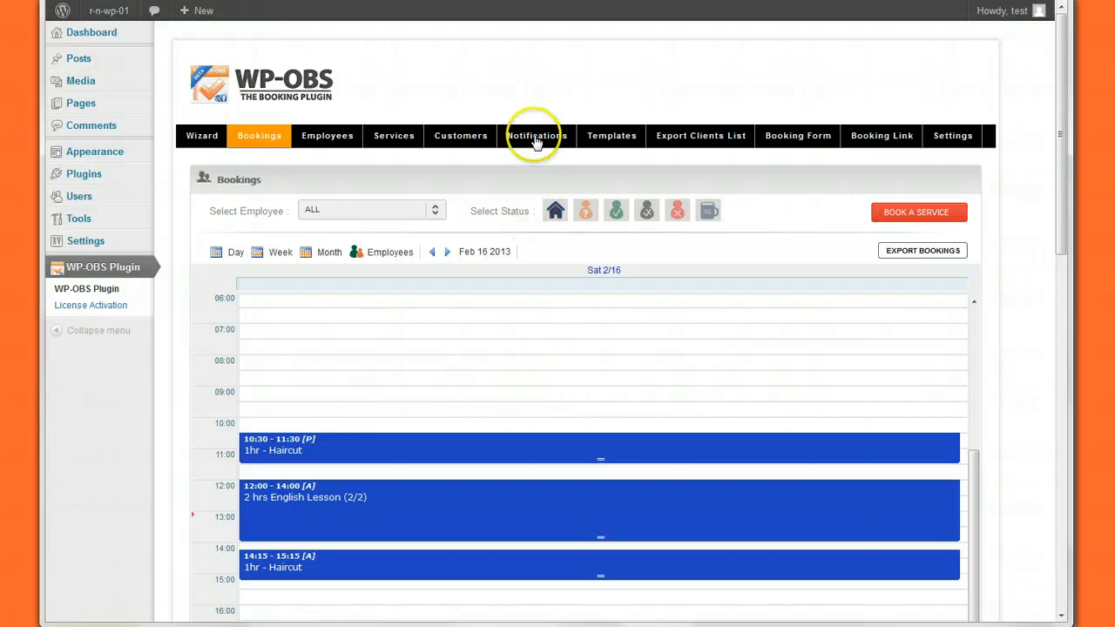
- Review the "Notification on drag" client email template without changing it, and return to the bookings calendar
left_click(601, 146)
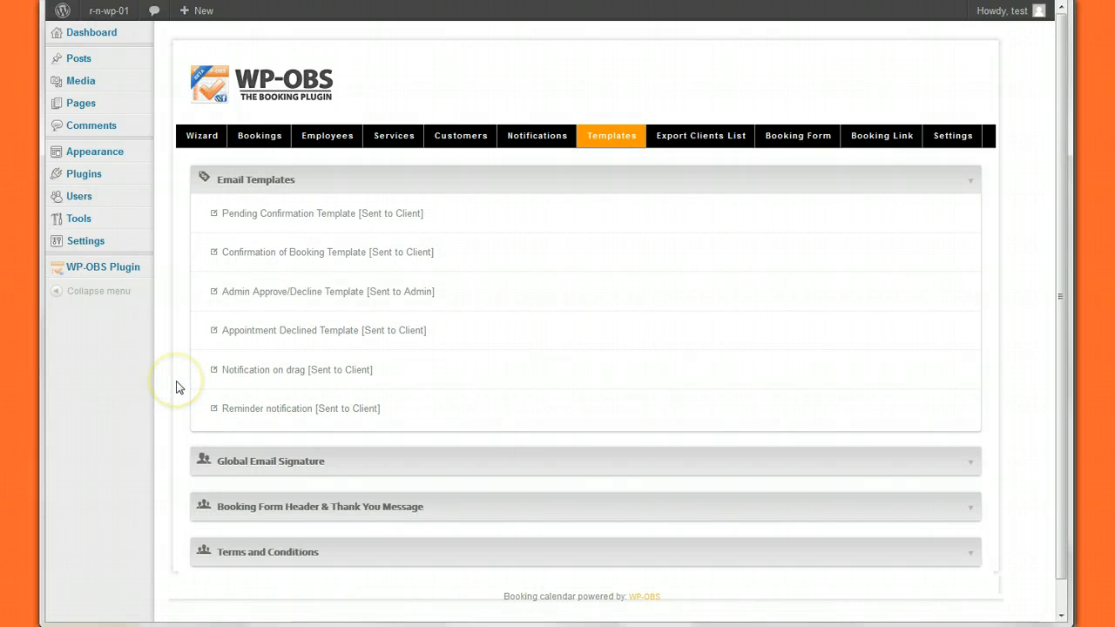
left_click(216, 376)
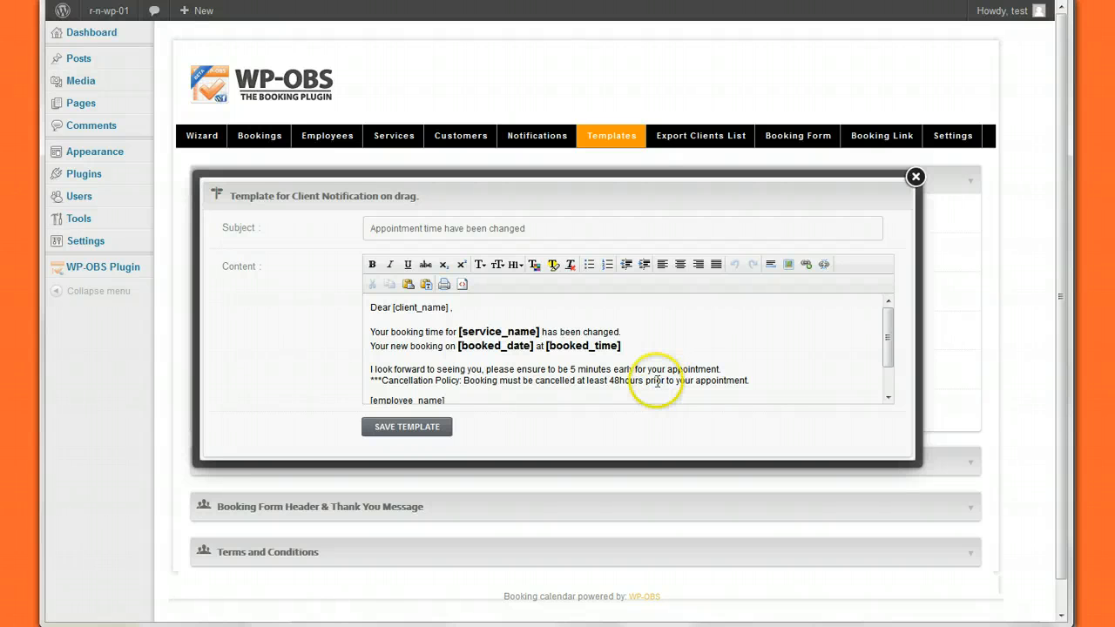
left_click(646, 349)
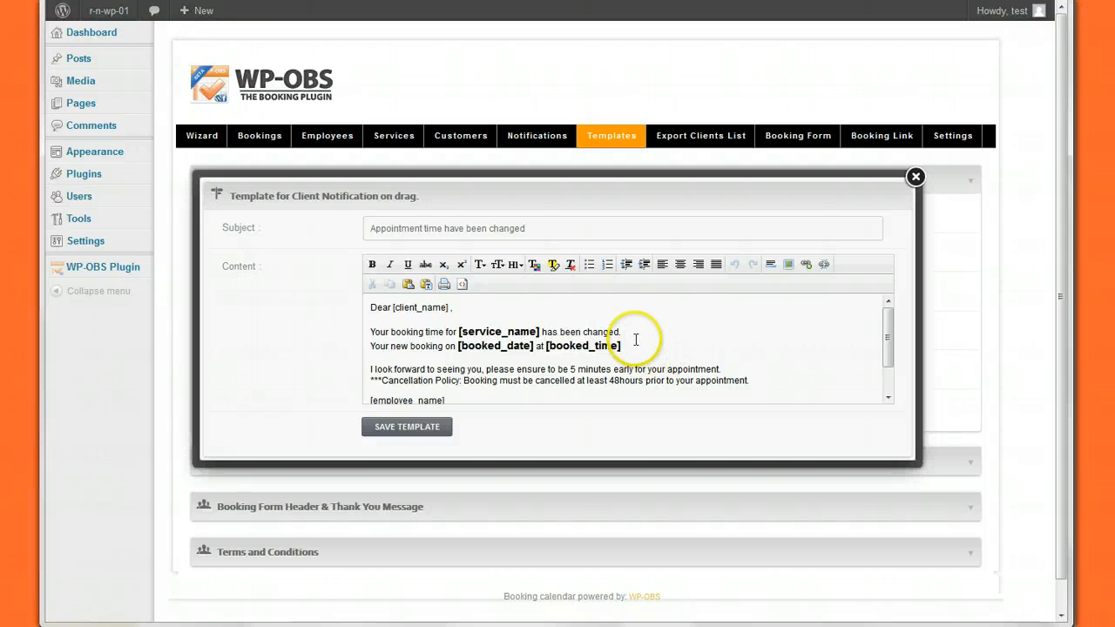
left_click(916, 178)
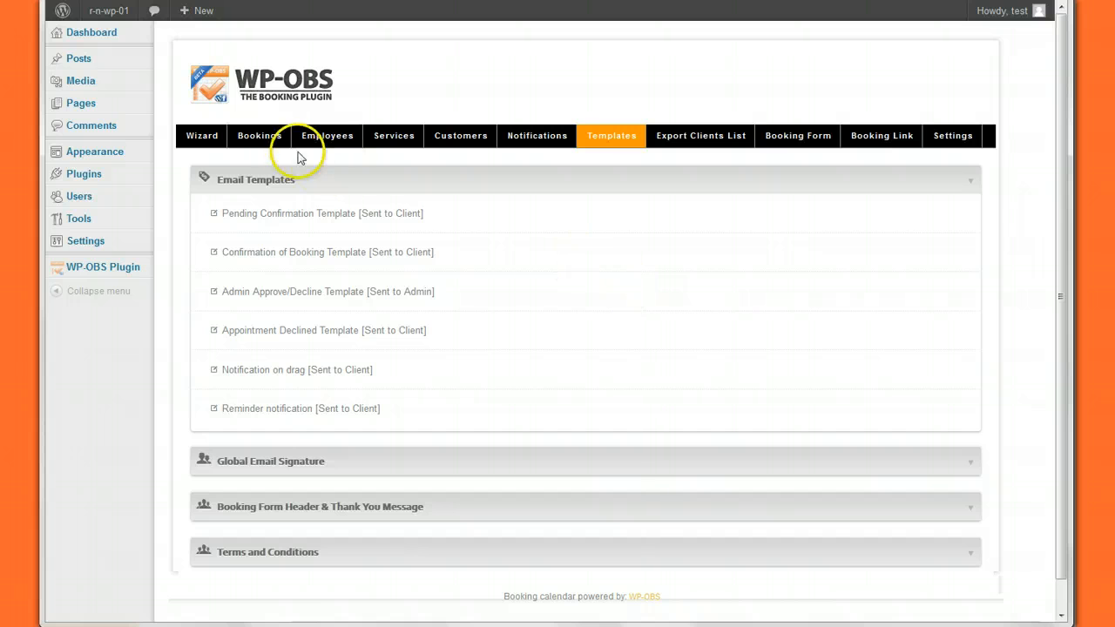
left_click(271, 143)
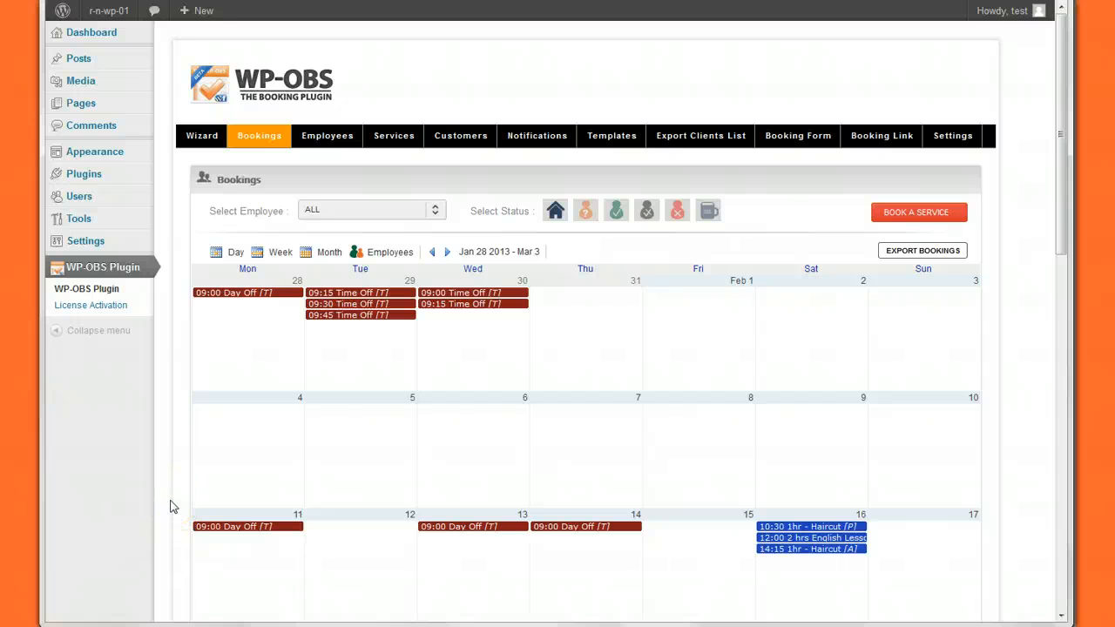
- Open the details of the 10:30 Haircut booking on Saturday Feb 16 and close them without changes
scroll(172, 495, "down", 1)
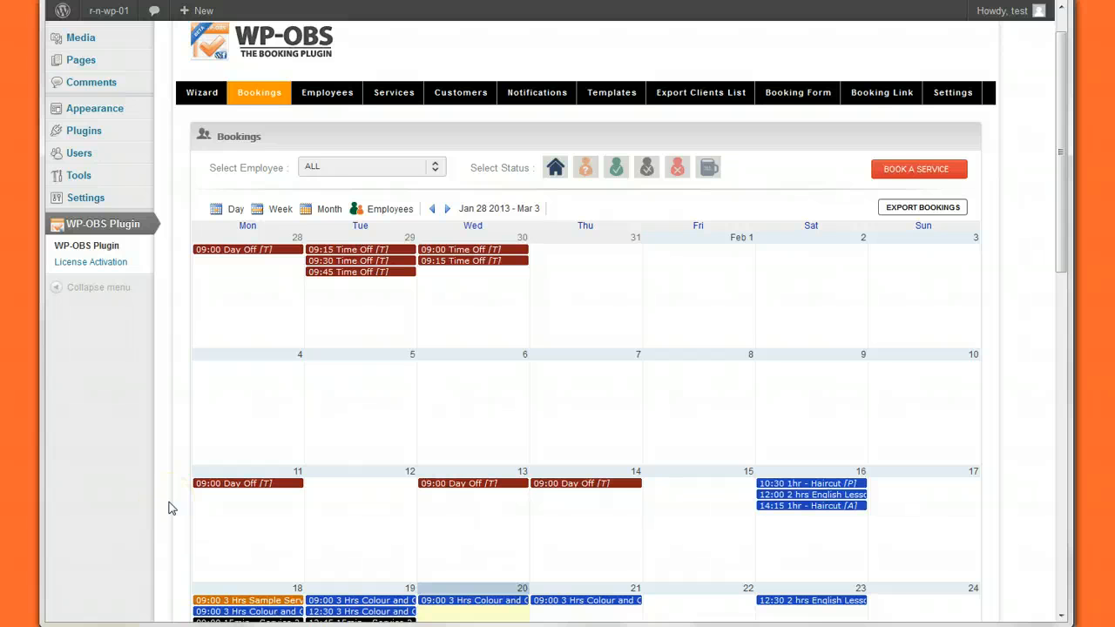
left_click(170, 494)
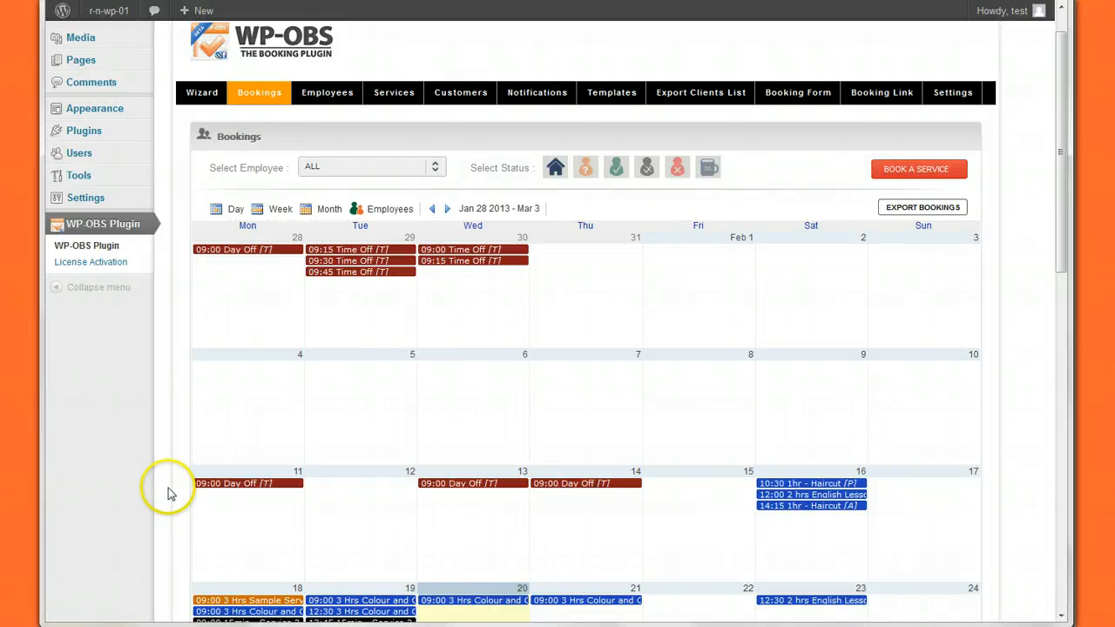
left_click(171, 438)
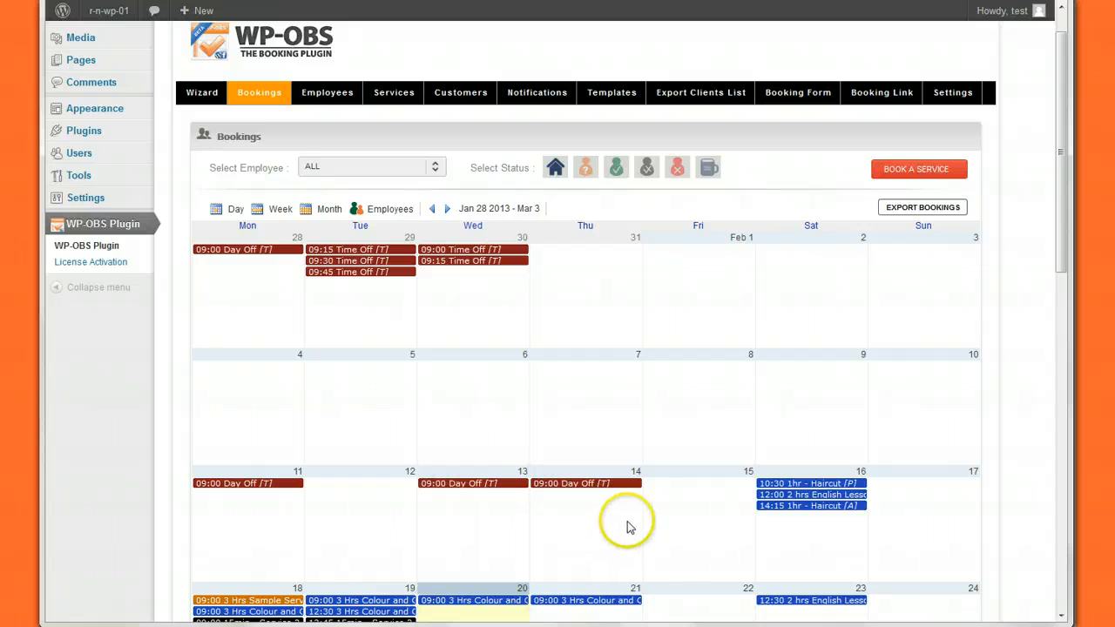
mouse_move(794, 490)
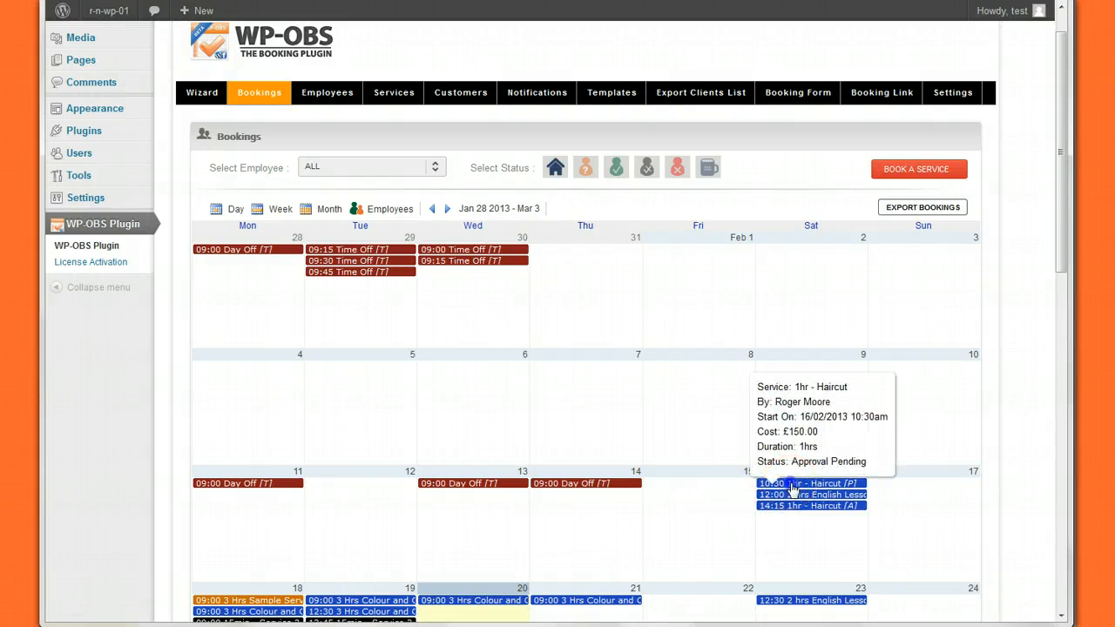
left_click(794, 491)
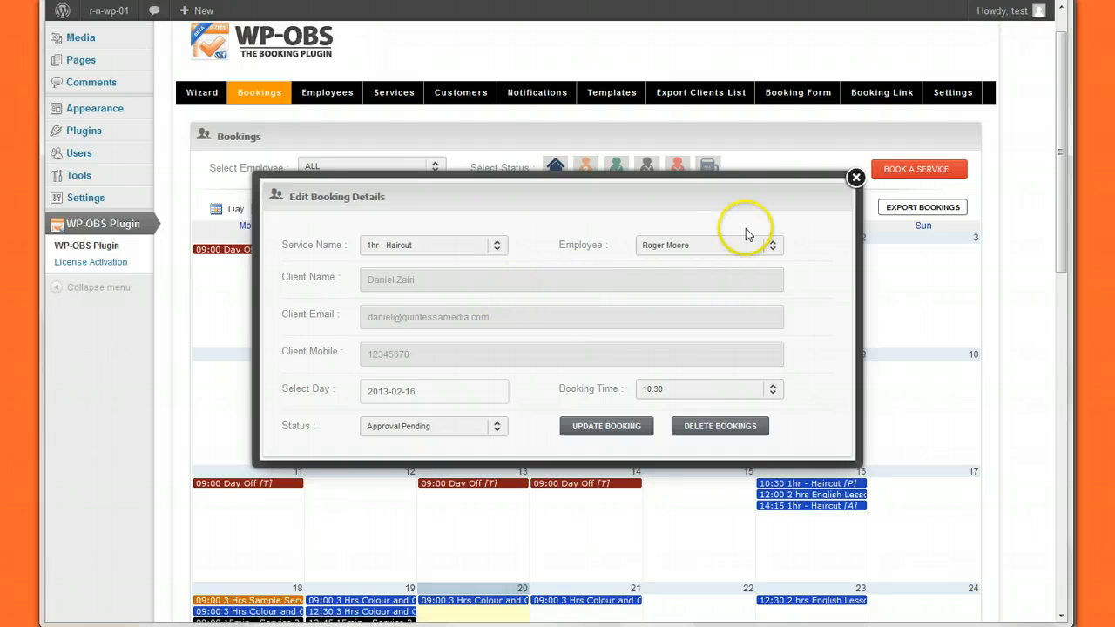
left_click(855, 179)
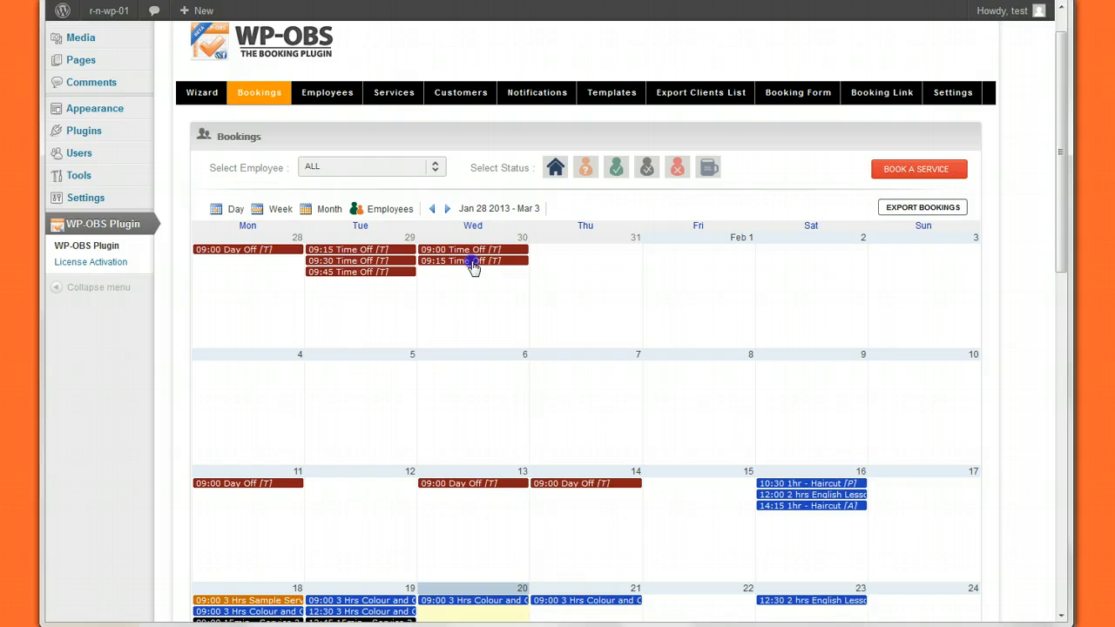
- Open the removal prompt for the 09:15 Time Off entry on Wednesday Jan 30 and dismiss it
left_click(472, 265)
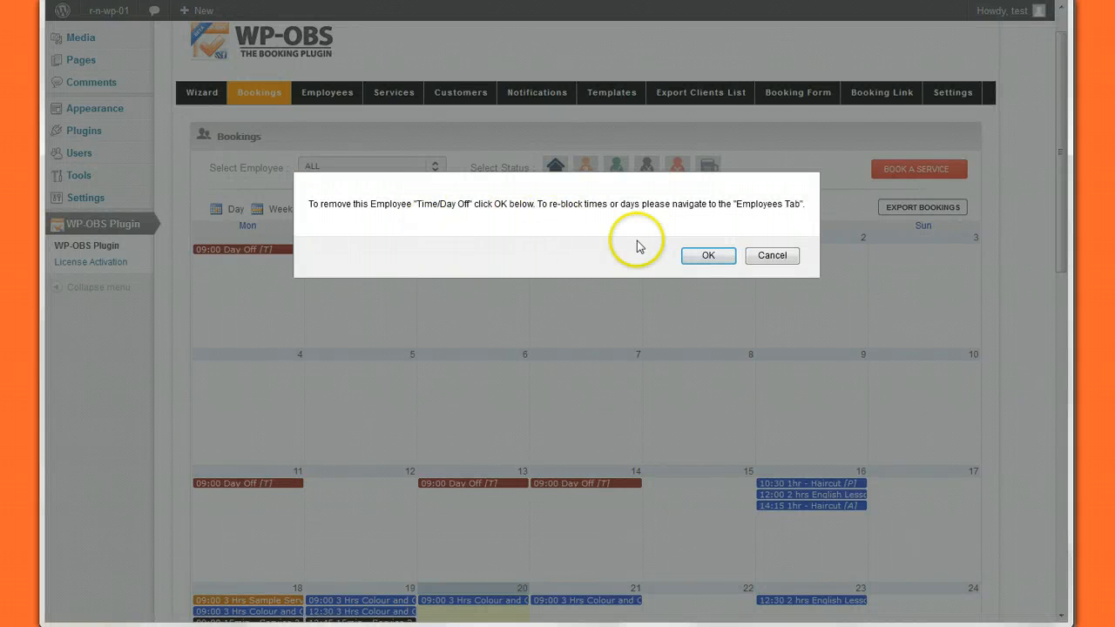
left_click(722, 257)
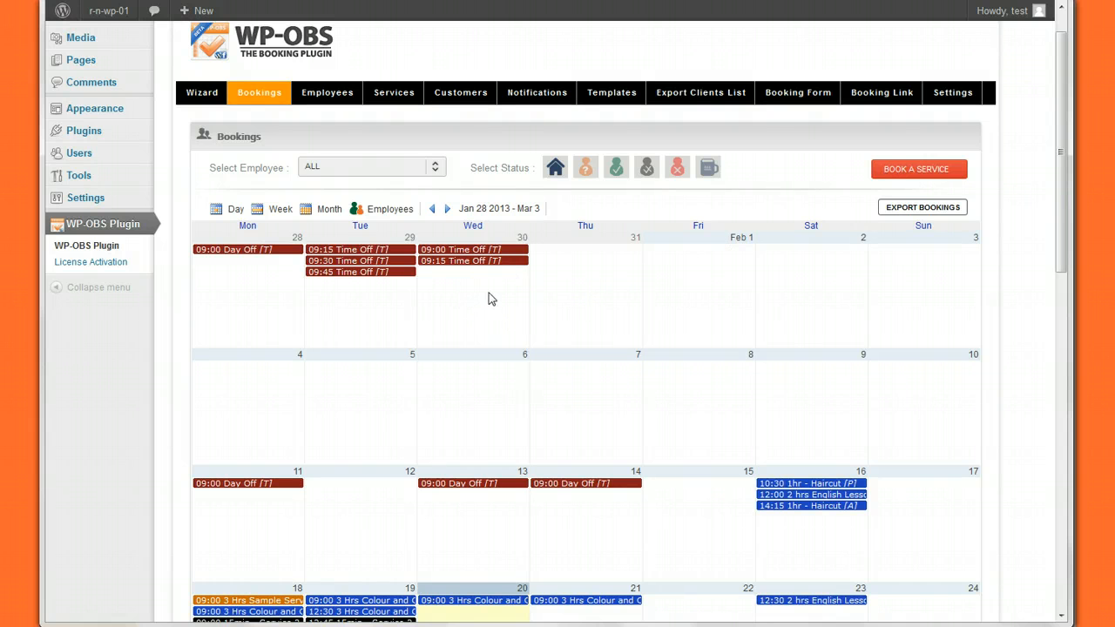
left_click(623, 418)
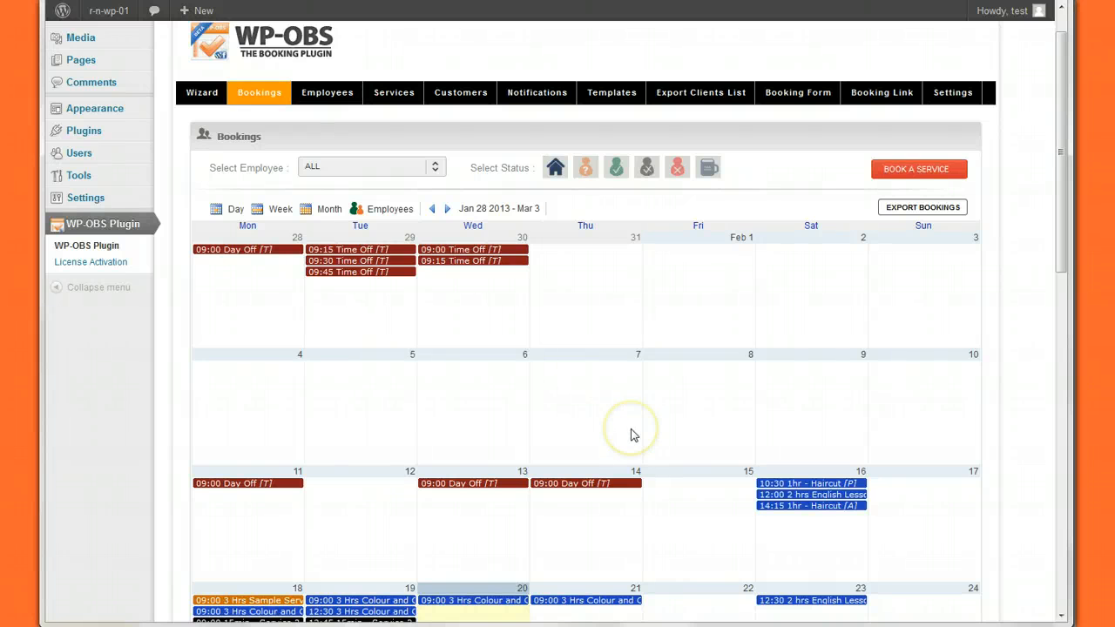
left_click(722, 440)
- Open the Book a Service form to view its service choices and close it without booking
scroll(723, 449, "down", 1)
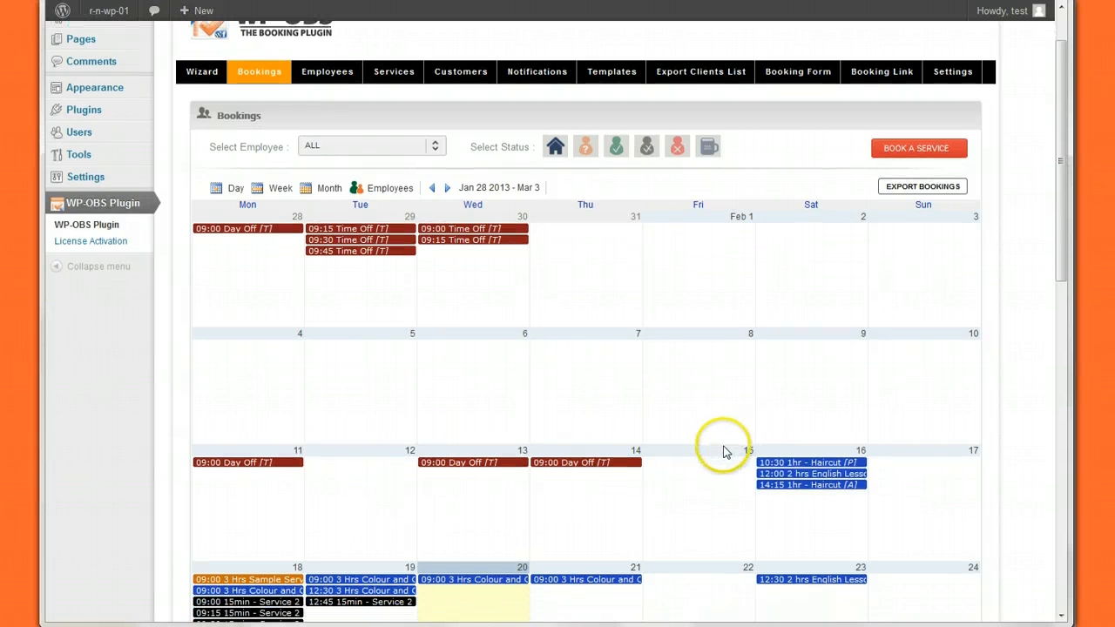
scroll(719, 459, "down", 1)
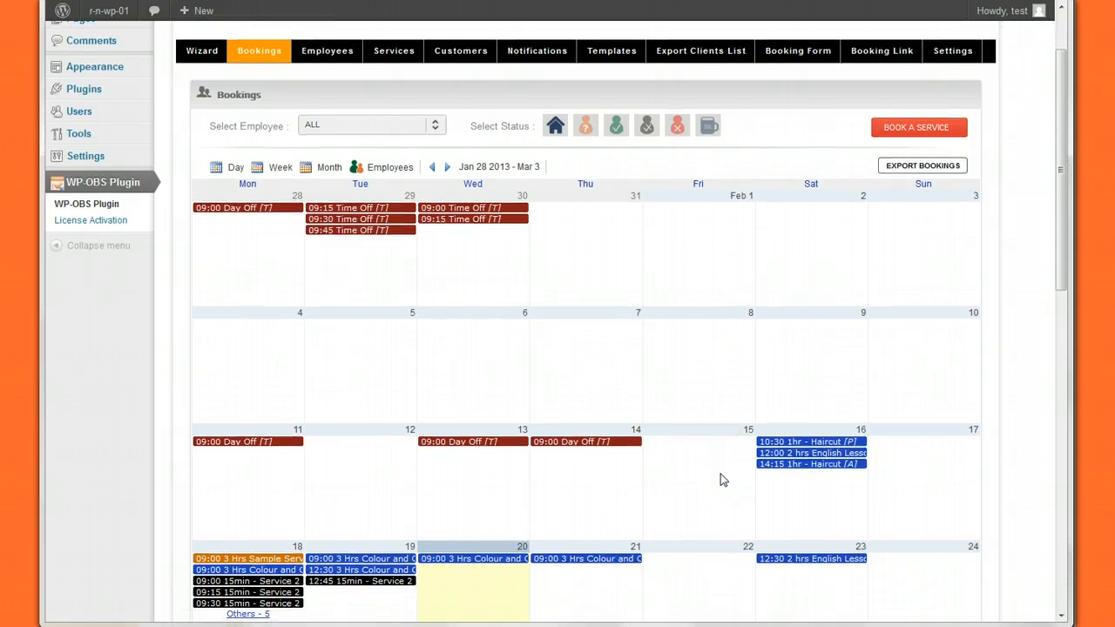
left_click(915, 131)
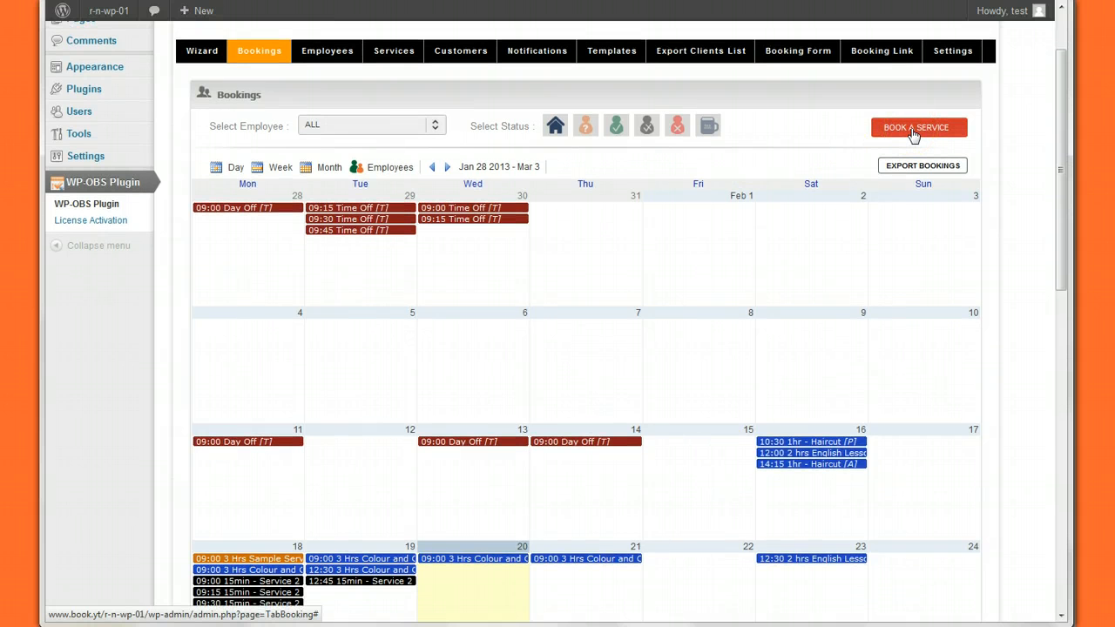
left_click(913, 130)
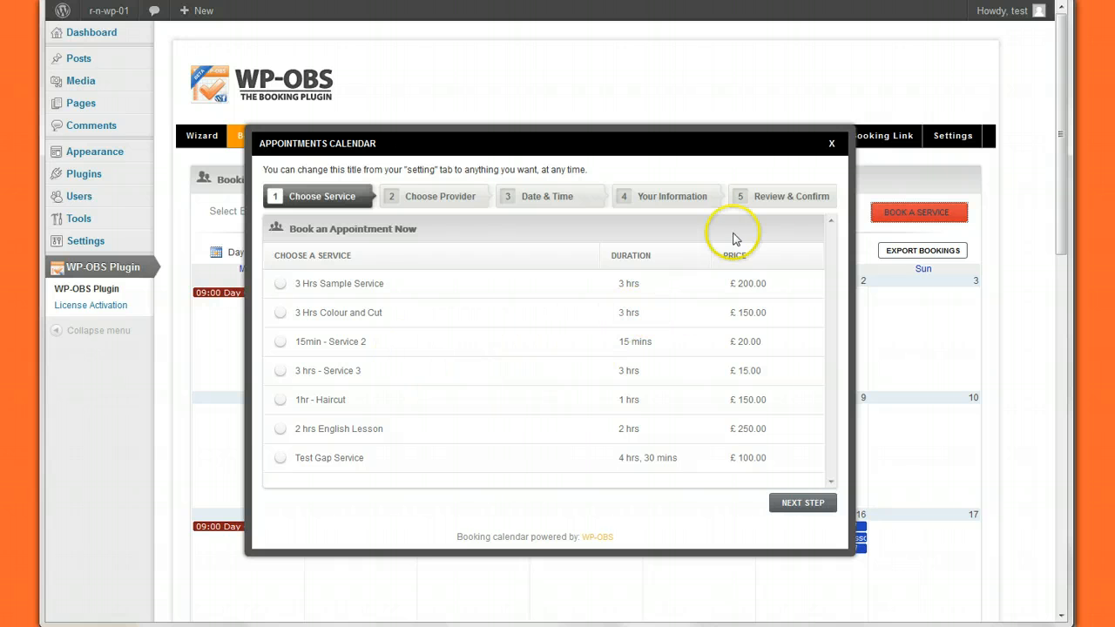
left_click(830, 145)
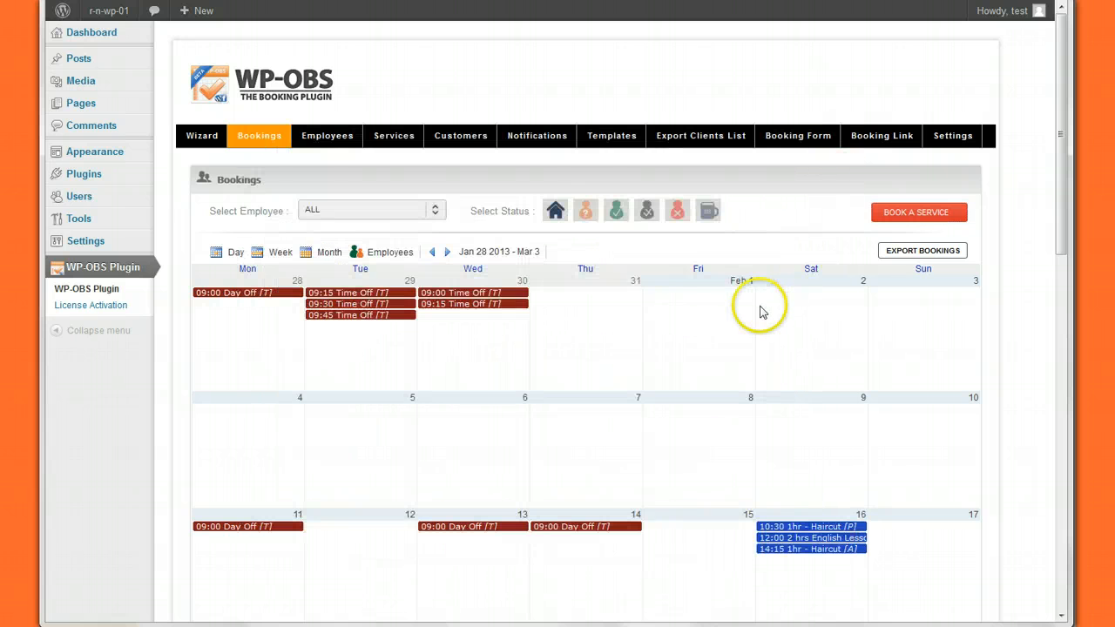
- Open Thursday Feb 28 from the month calendar and start a new booking at 11:00
scroll(738, 335, "down", 3)
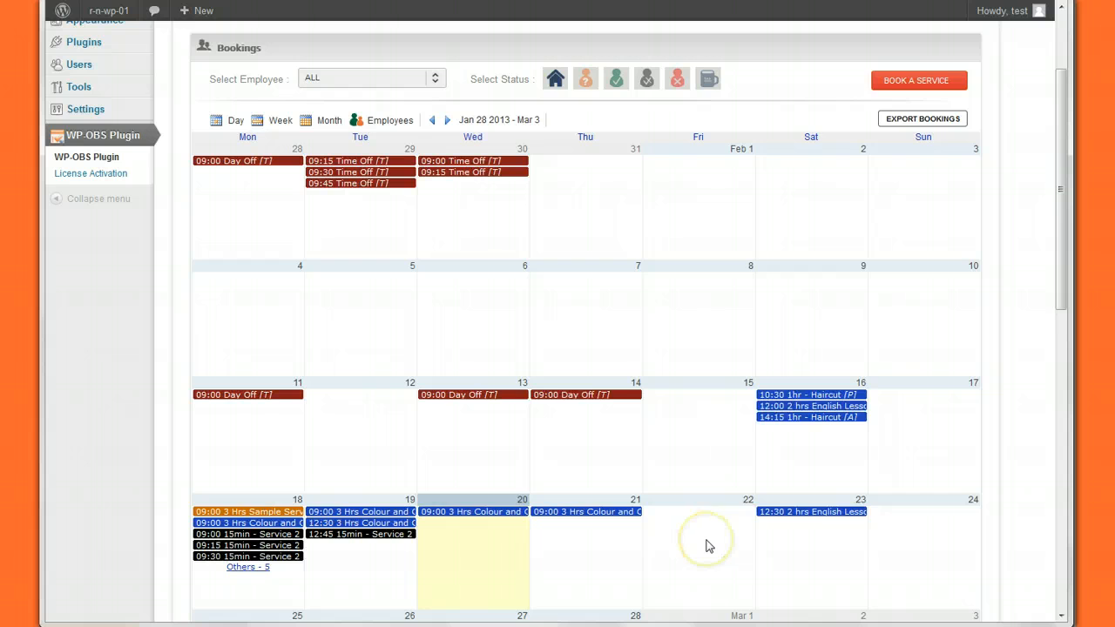
scroll(706, 545, "down", 2)
scroll(636, 562, "down", 1)
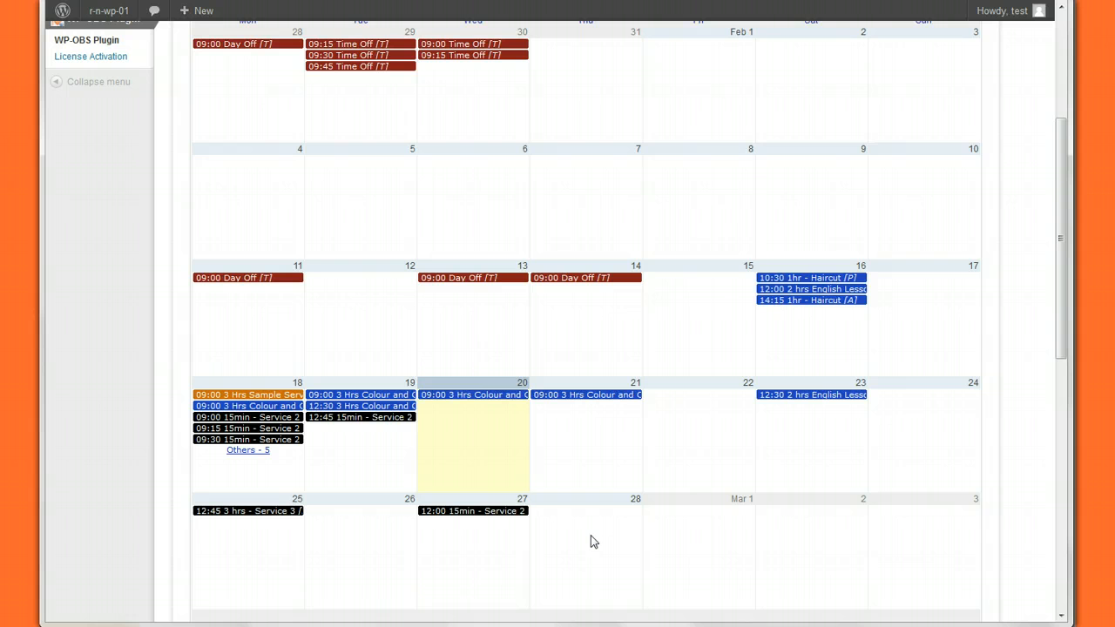
left_click(590, 539)
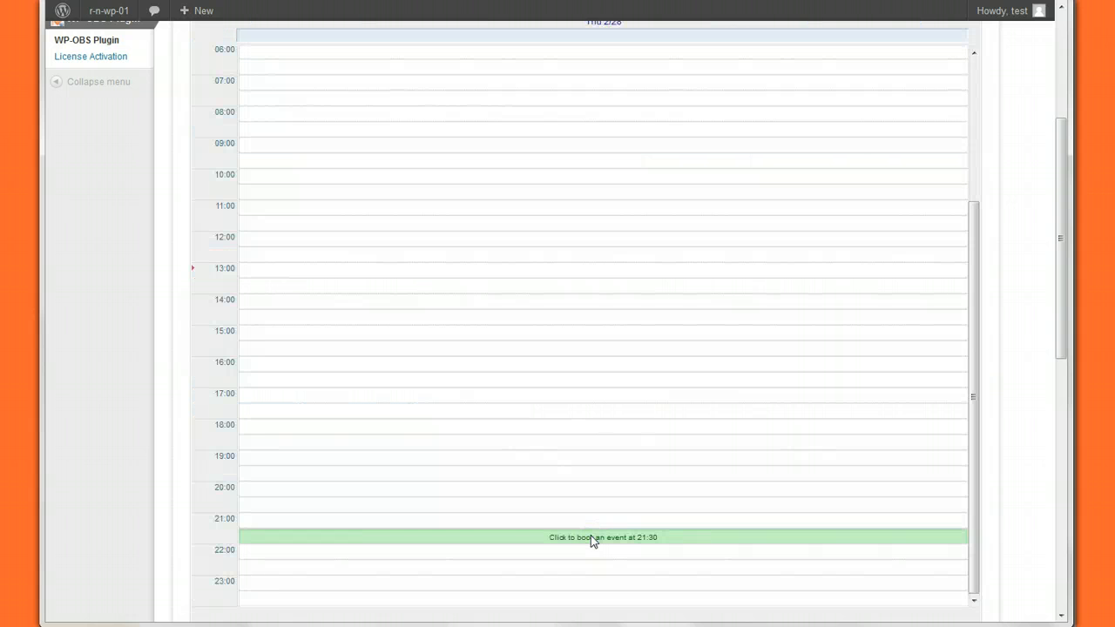
left_click(485, 210)
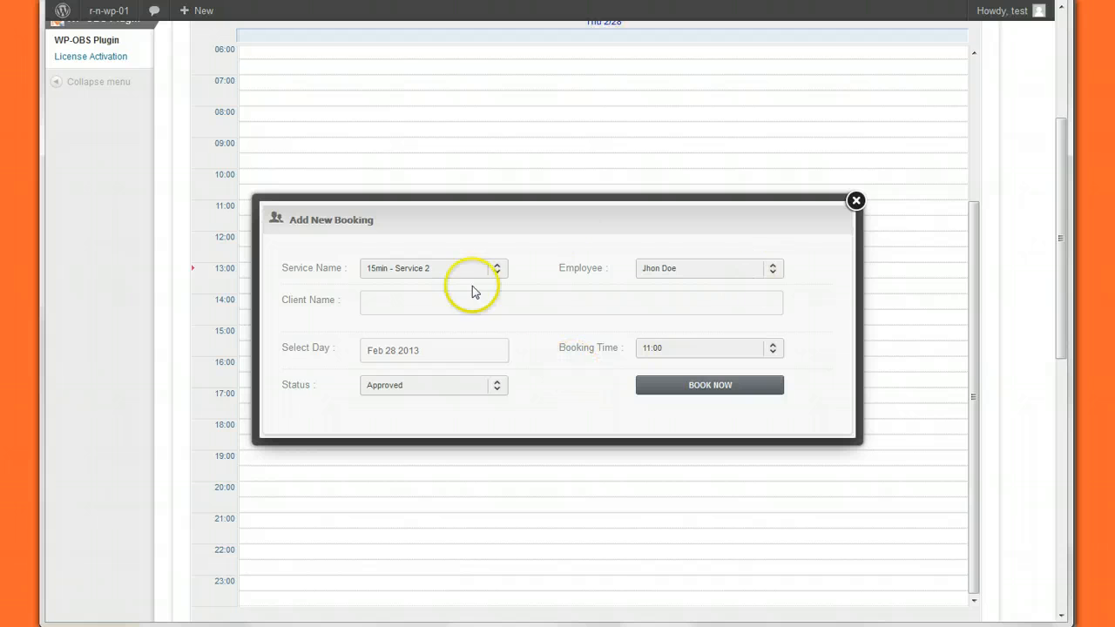
- Search the new booking's clients for "da", select the first match, and close the form without booking
left_click(603, 307)
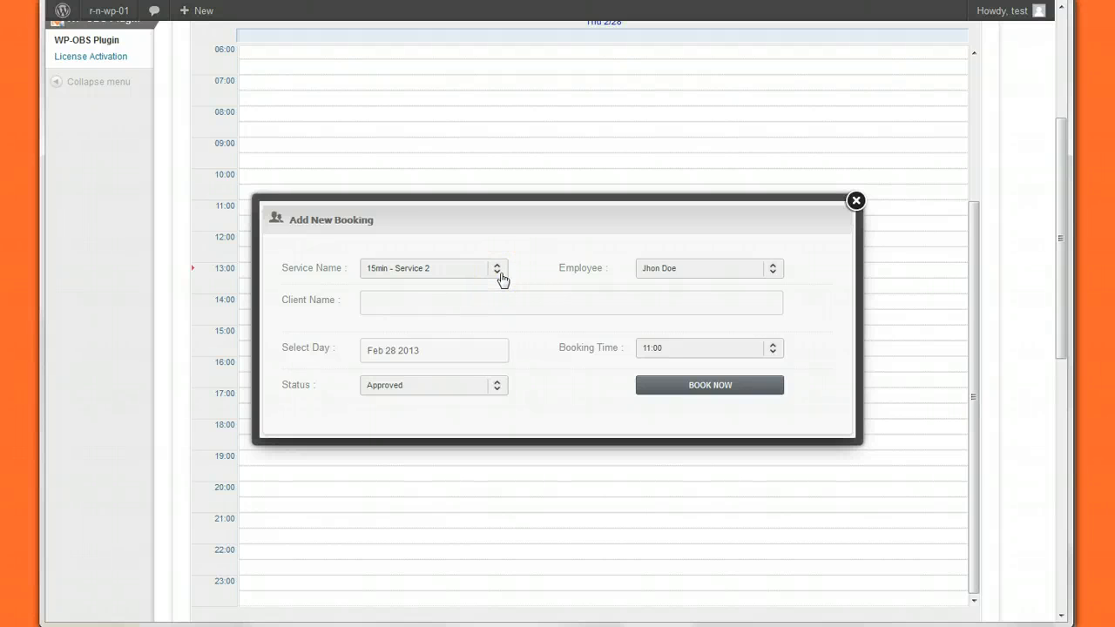
left_click(671, 279)
left_click(648, 294)
left_click(578, 302)
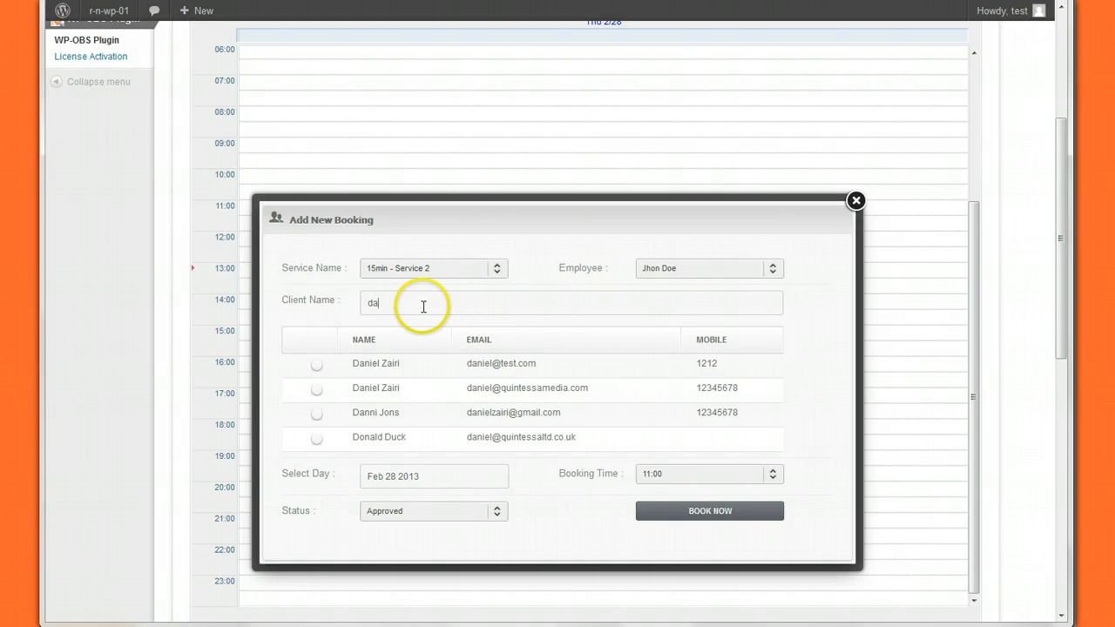
left_click(316, 367)
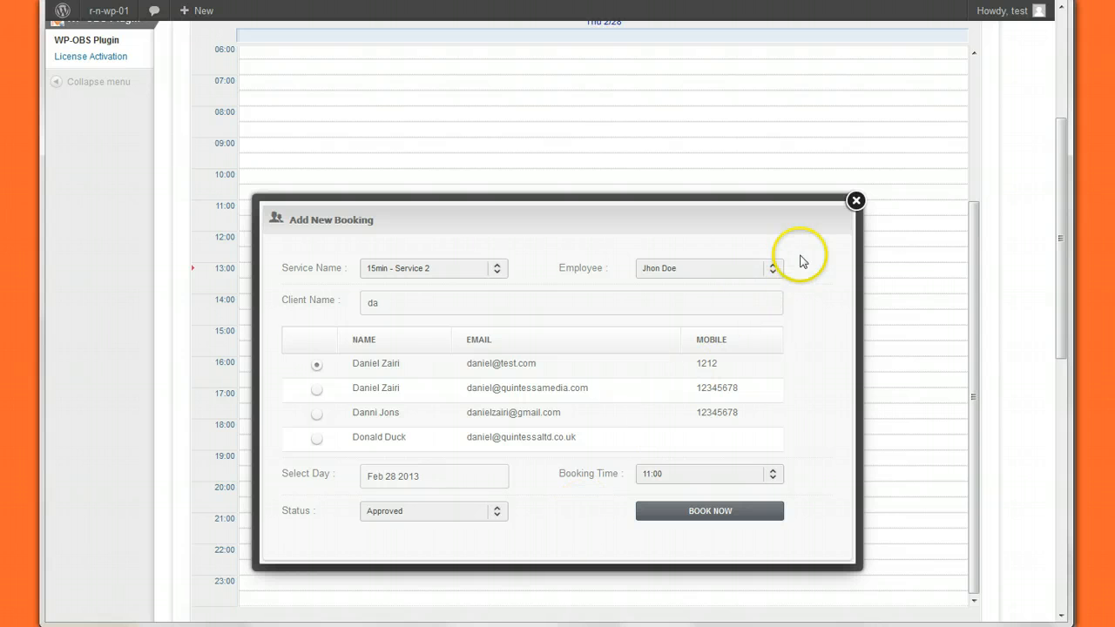
left_click(856, 202)
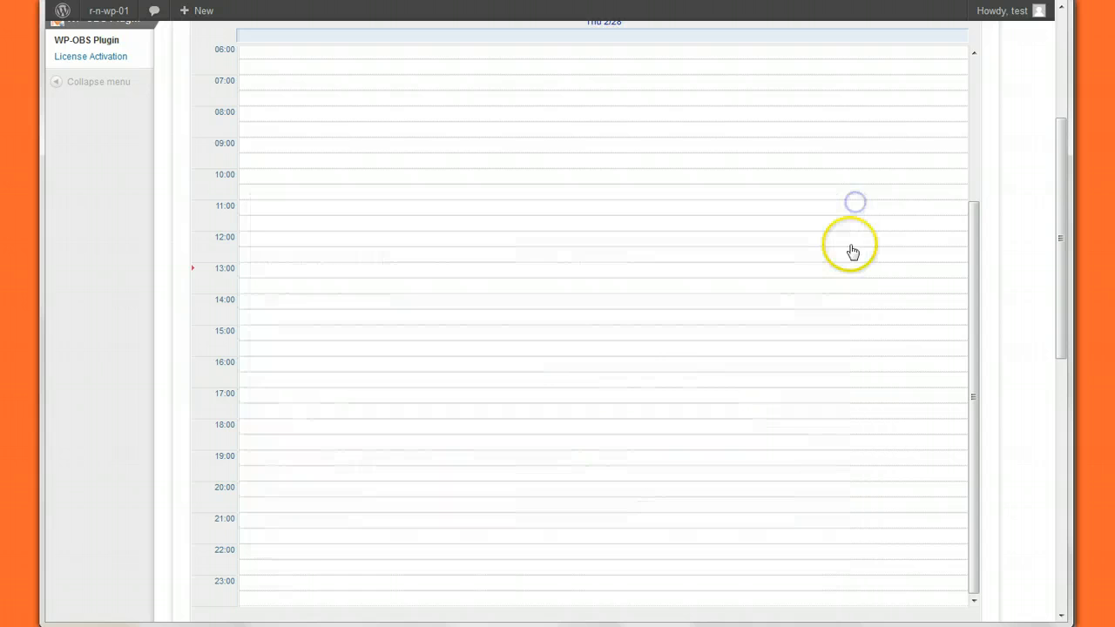
- Switch the bookings calendar from the Feb 28 day view back to the month view
scroll(510, 386, "up", 4)
scroll(189, 326, "up", 5)
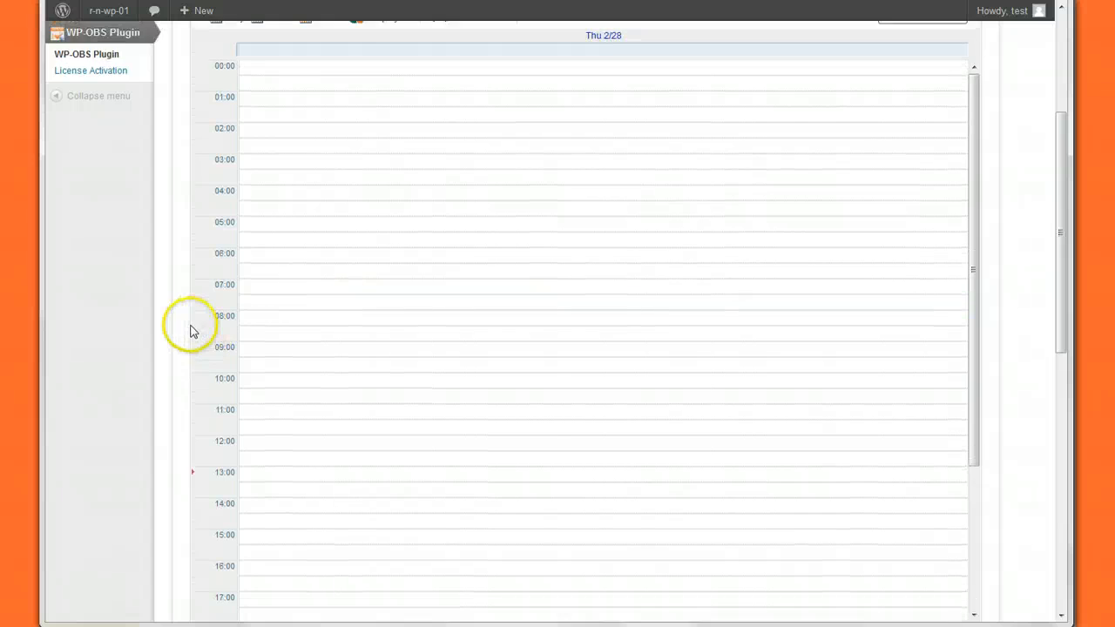
left_click(322, 155)
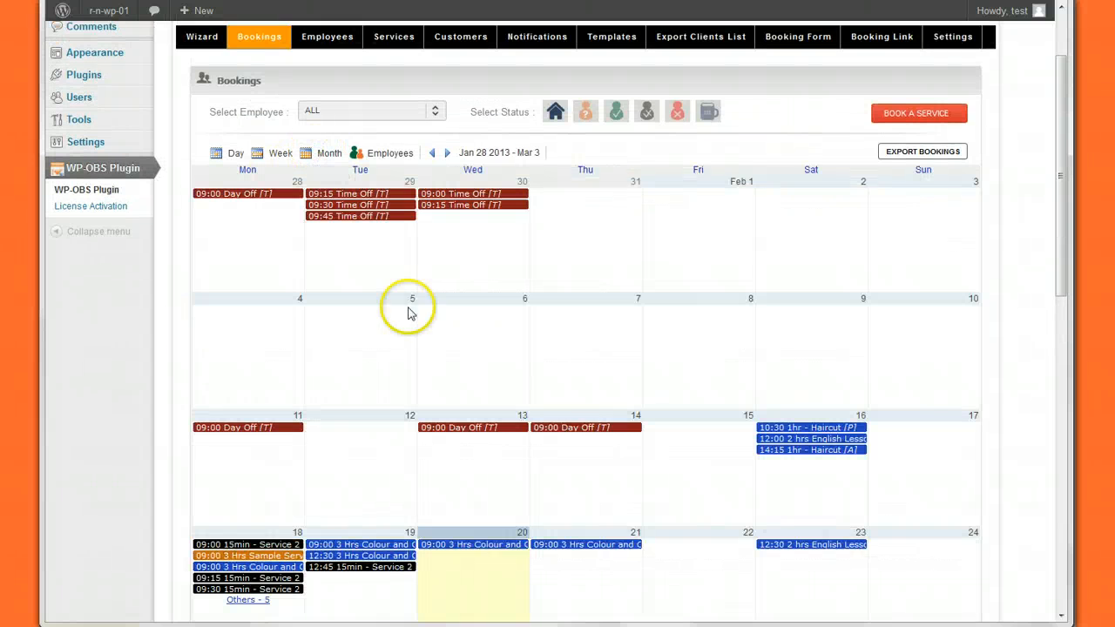
- Start a new booking at 16:00 on Saturday Feb 23, search its clients for "da", and close the form without booking
scroll(620, 492, "down", 1)
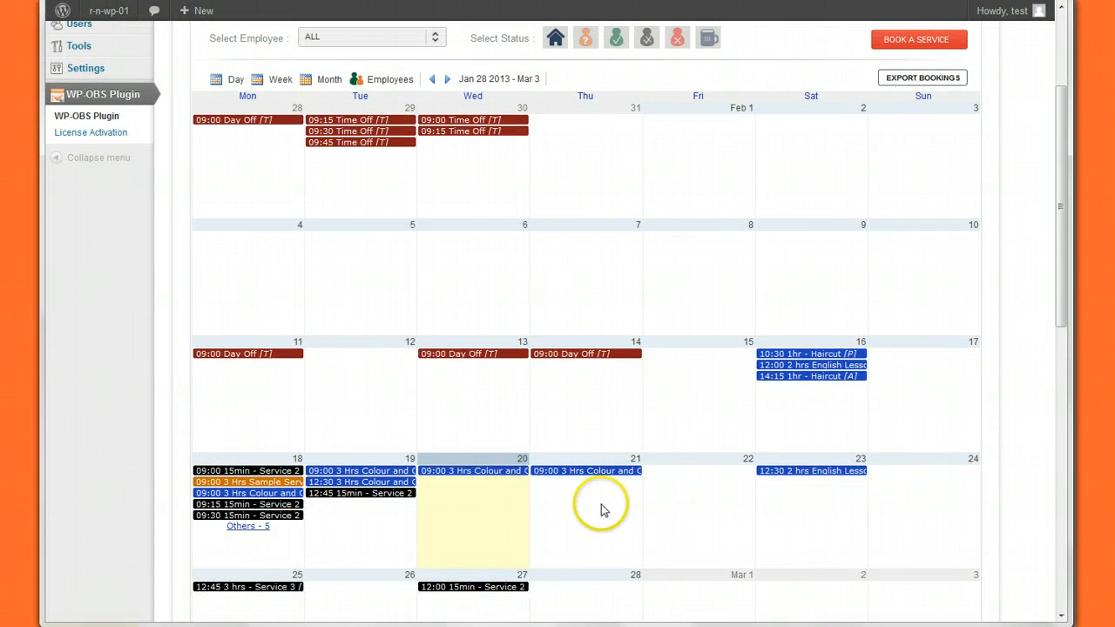
left_click(826, 500)
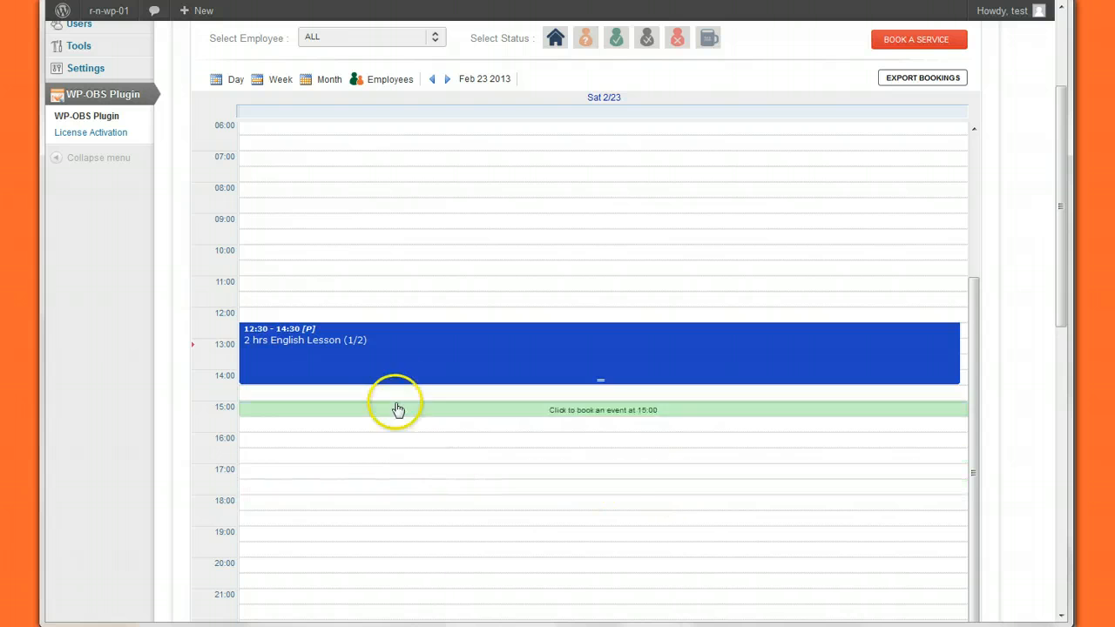
mouse_move(386, 361)
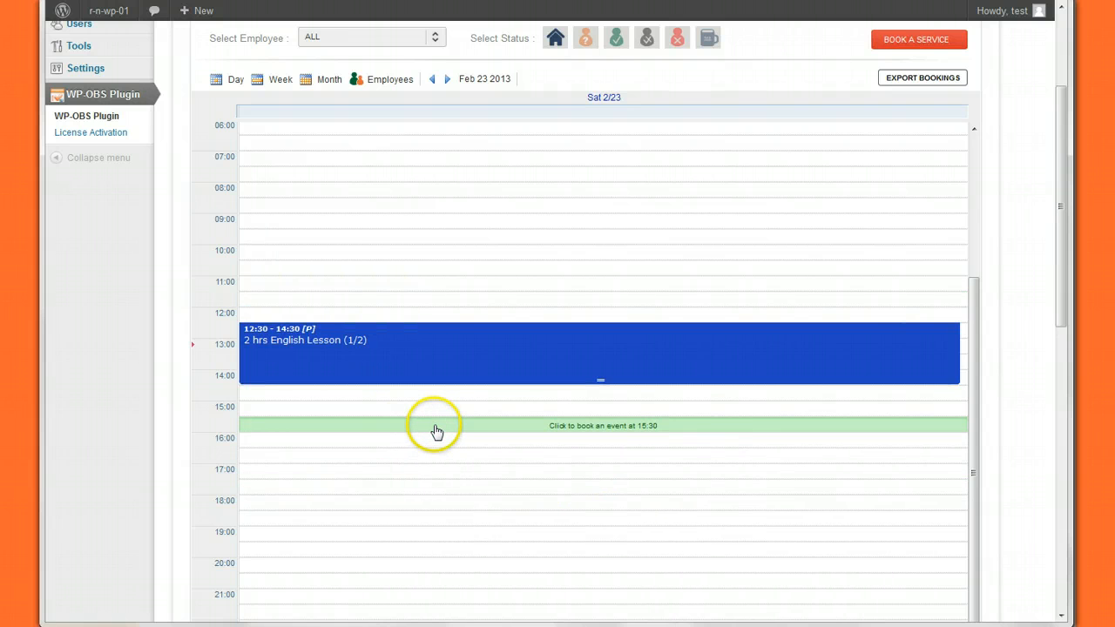
left_click(298, 445)
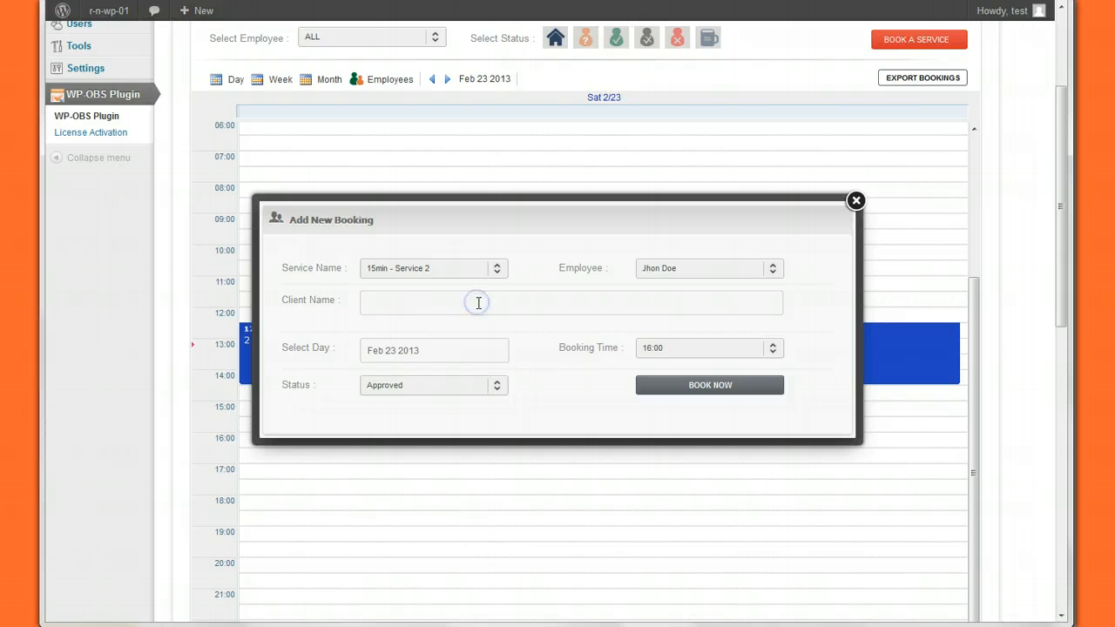
left_click(473, 298)
type("da")
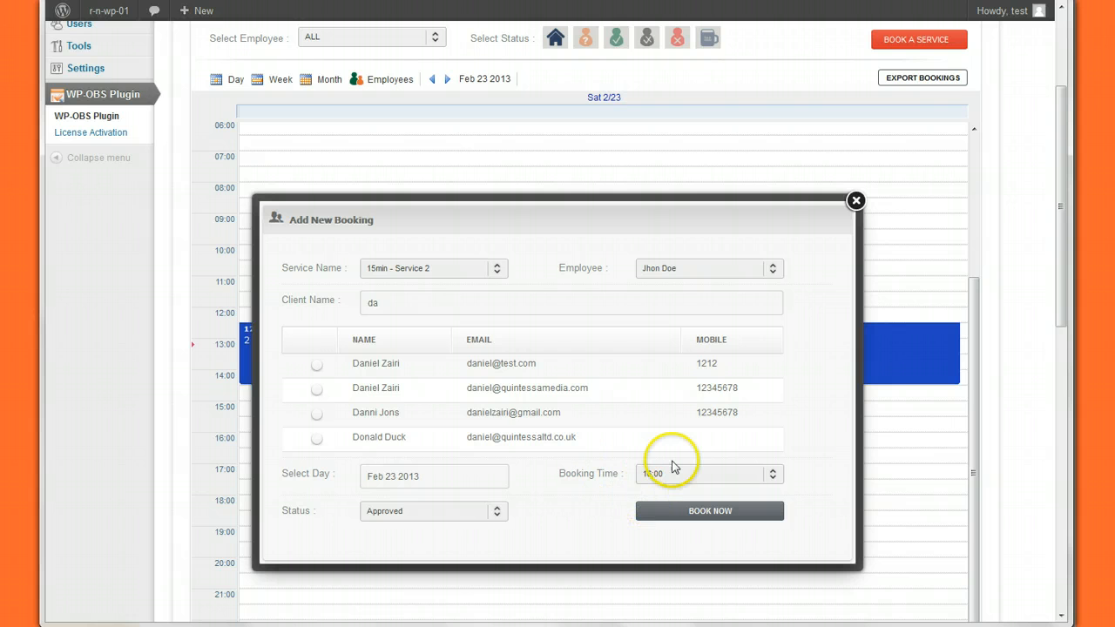
left_click(855, 200)
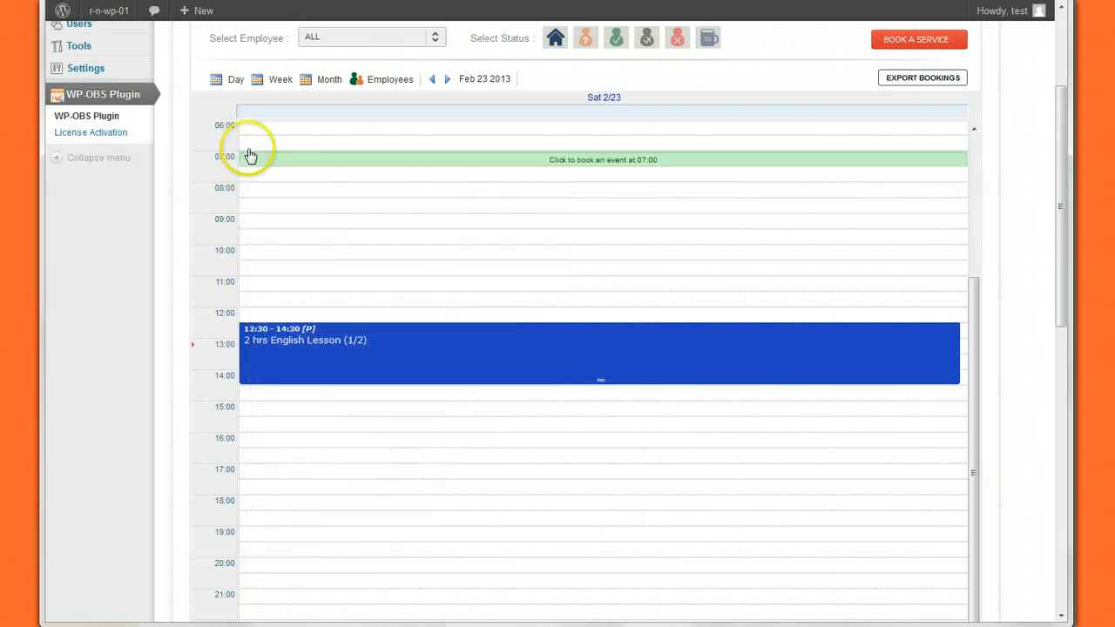
- Show Saturday Feb 23 in the Employees view and return to the month calendar
left_click(385, 79)
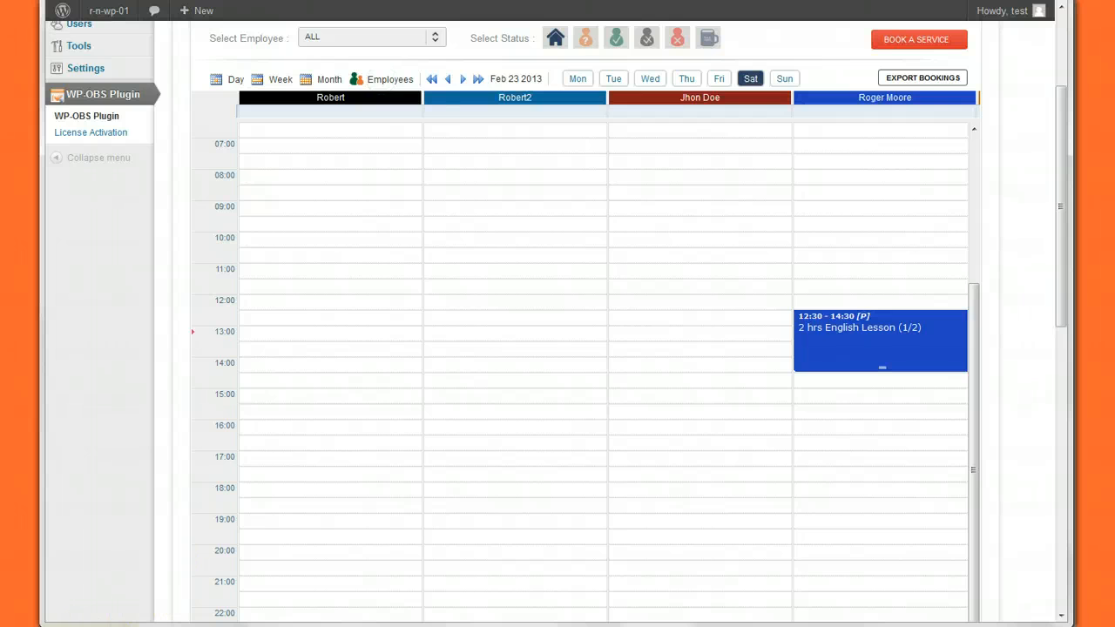
left_click(329, 79)
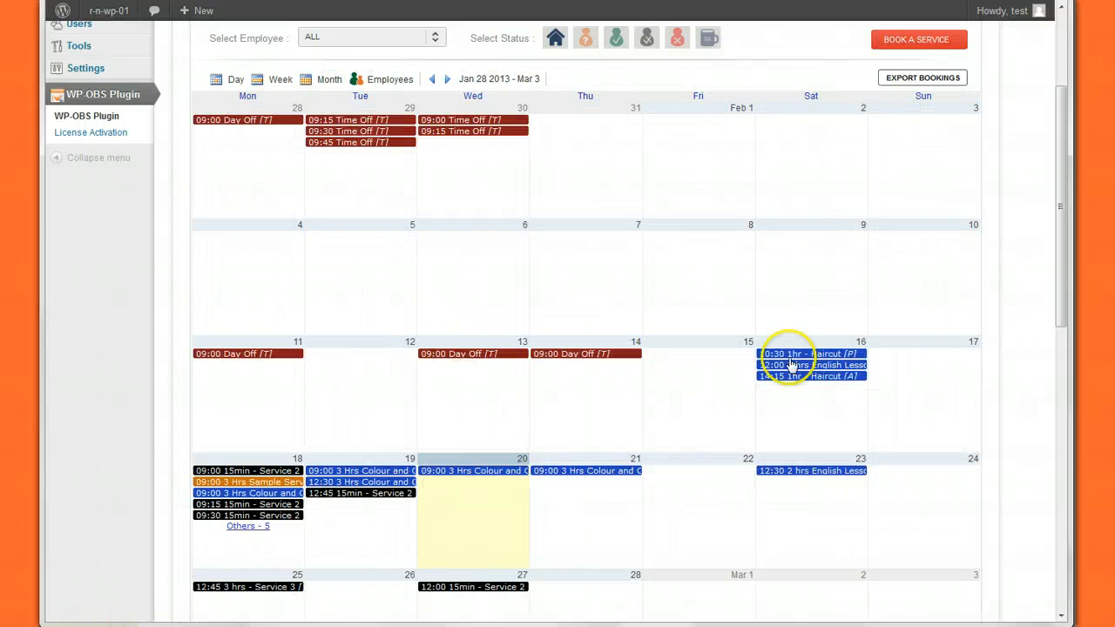
scroll(989, 382, "up", 2)
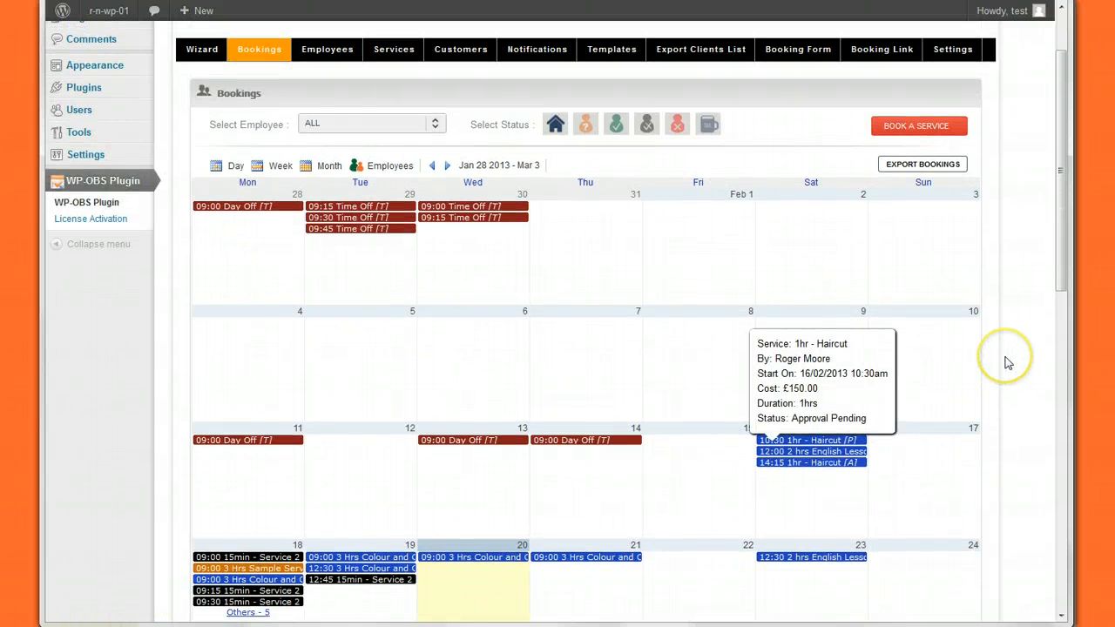
left_click(1015, 368)
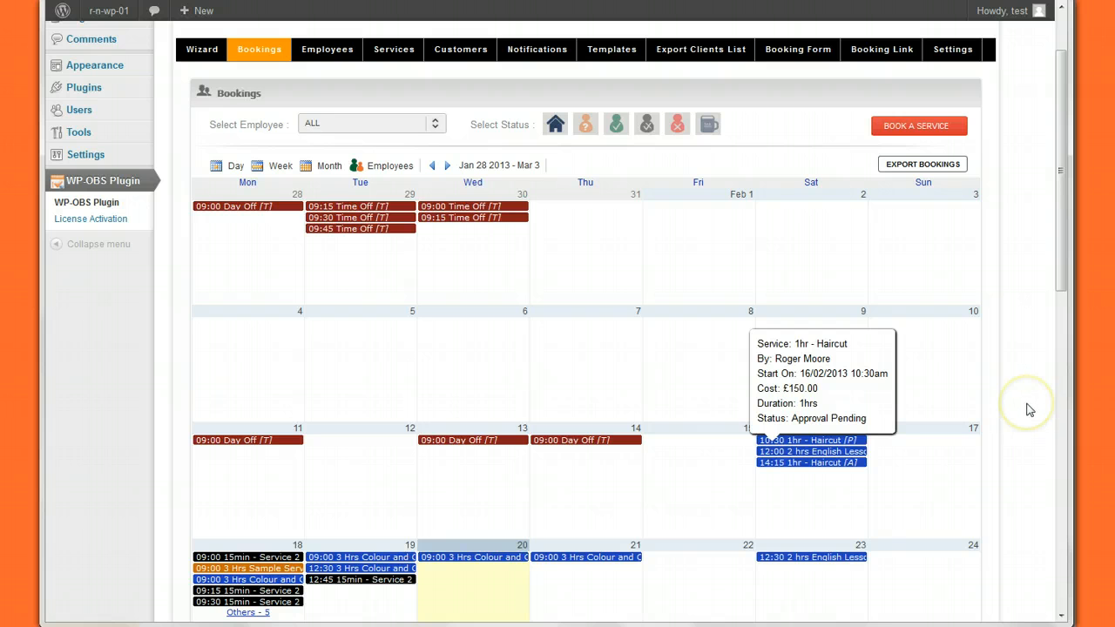
scroll(1028, 409, "down", 1)
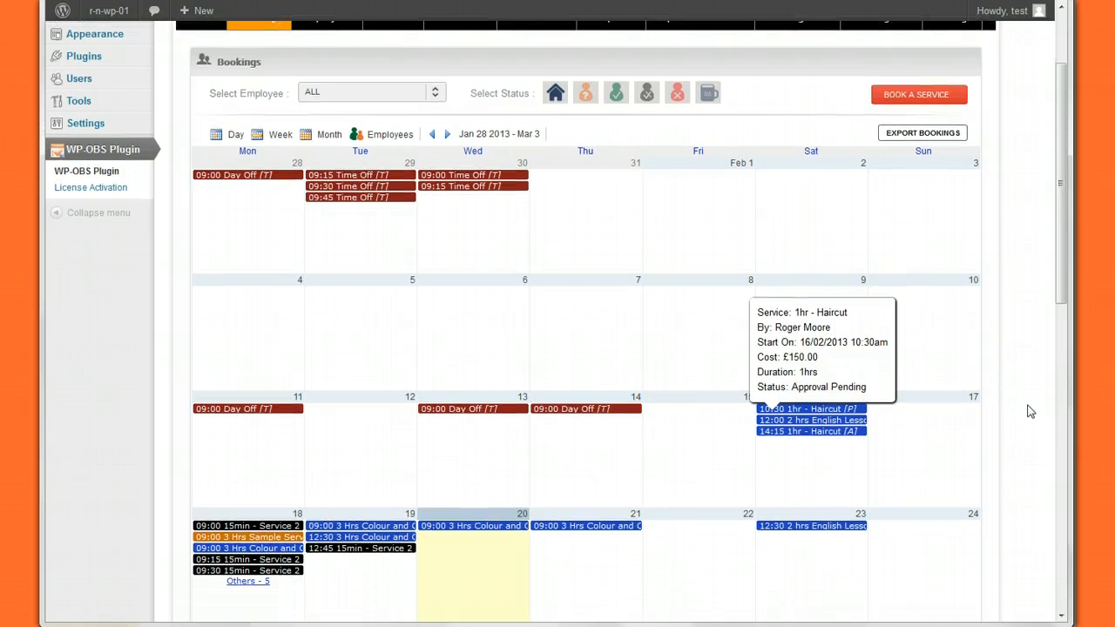
scroll(1029, 411, "up", 2)
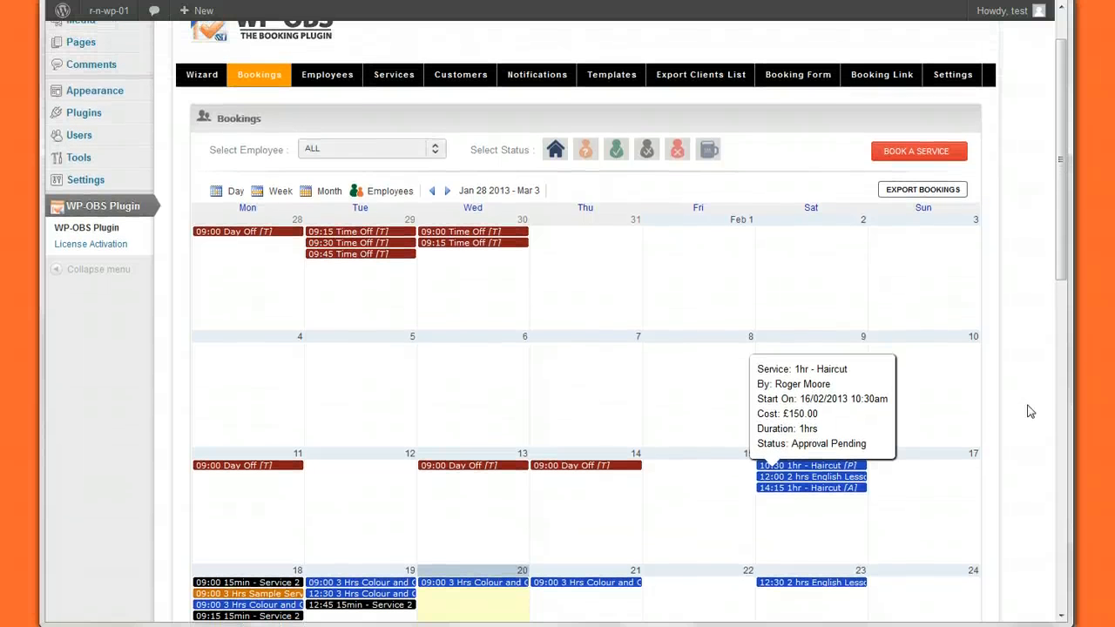